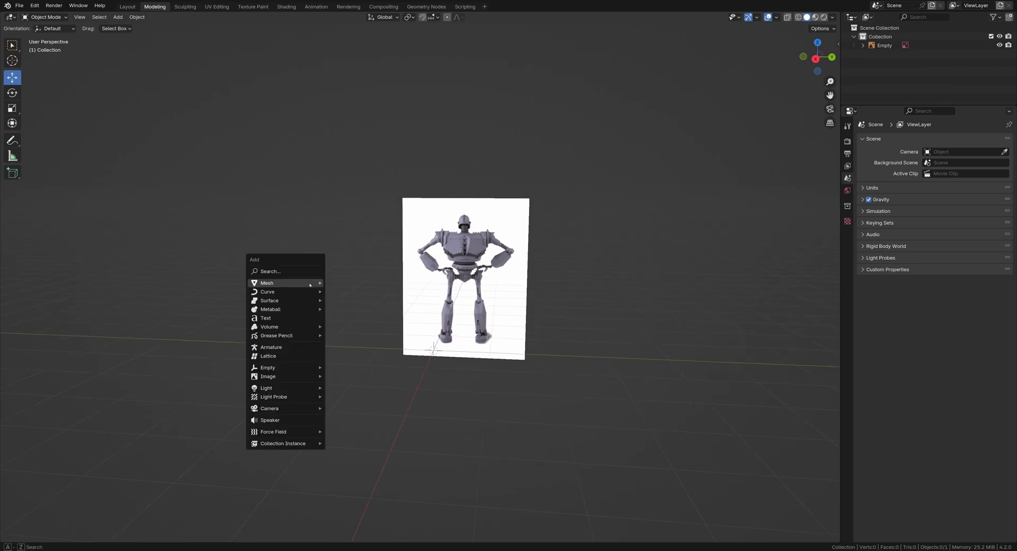
Add a cylinder mesh and rotate it 90° about the global Y axis
mouse_move(309, 284)
left_click(357, 329)
middle_click_drag(466, 327, 407, 330)
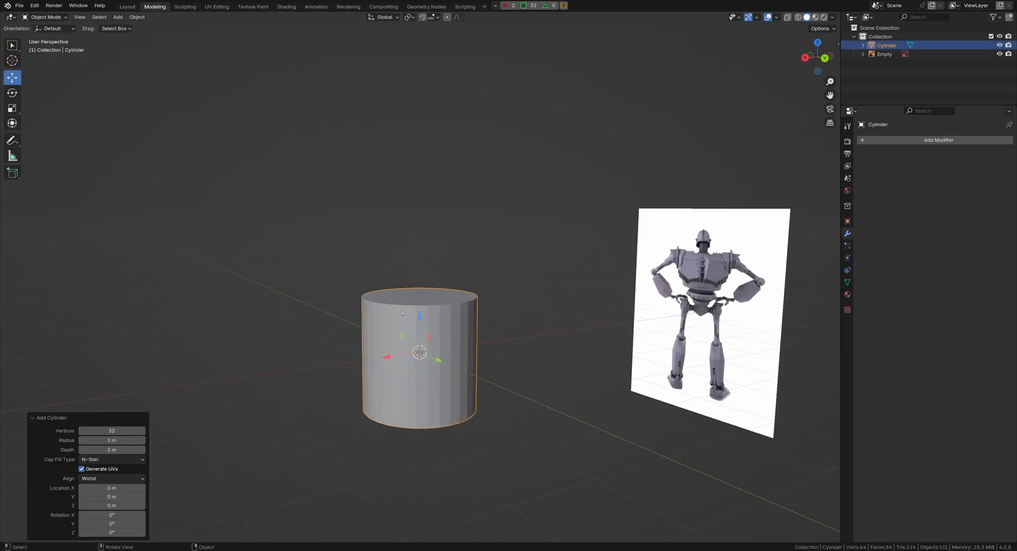
key("r")
left_click_drag(404, 327, 373, 351)
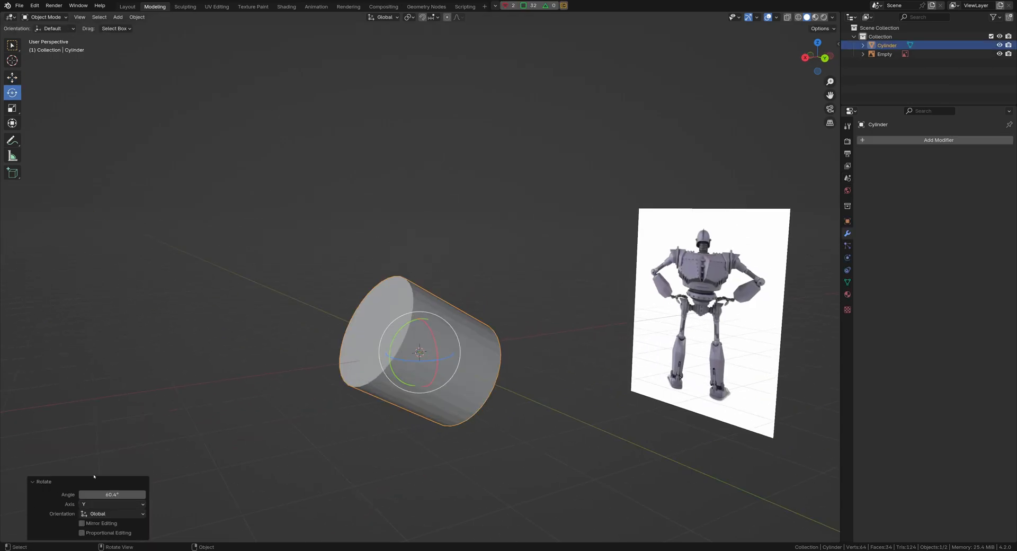
type("90")
key("Return")
Scale the cylinder down and position it over the upper-left corner rivet of the robot's chest in the reference image
left_click(806, 57)
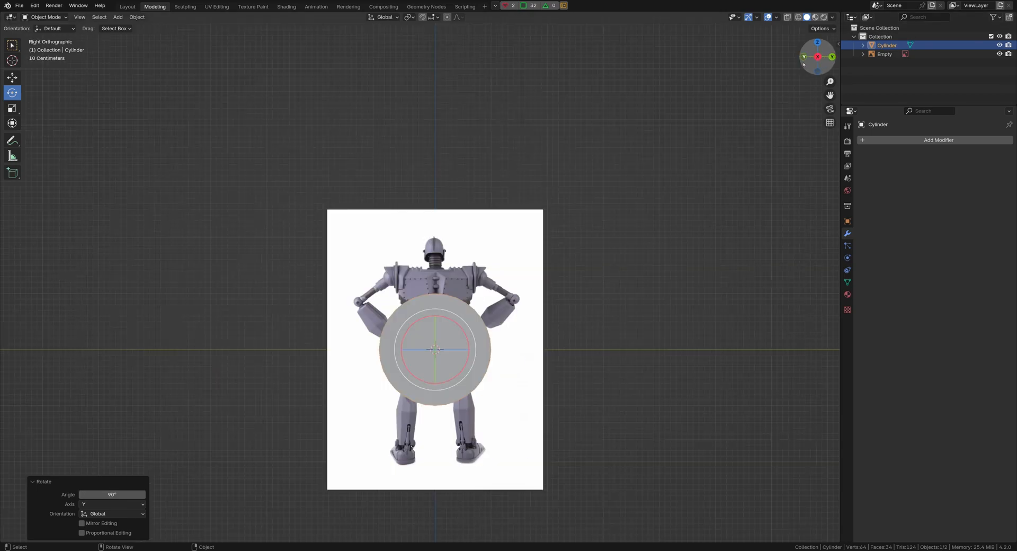
scroll(508, 419, "up", 5)
key("s")
left_click_drag(496, 446, 393, 281)
key("g")
scroll(393, 281, "up", 4)
key("s")
mouse_move(329, 290)
left_mouse_down()
mouse_move(319, 290)
mouse_move(331, 277)
left_mouse_up()
key("g")
scroll(435, 363, "down", 8)
Deselect the cylinder and add a Bézier curve at the world origin
middle_click_drag(435, 364, 381, 390)
scroll(395, 331, "up", 5)
middle_click_drag(395, 332, 476, 328, "shift")
left_click(529, 281)
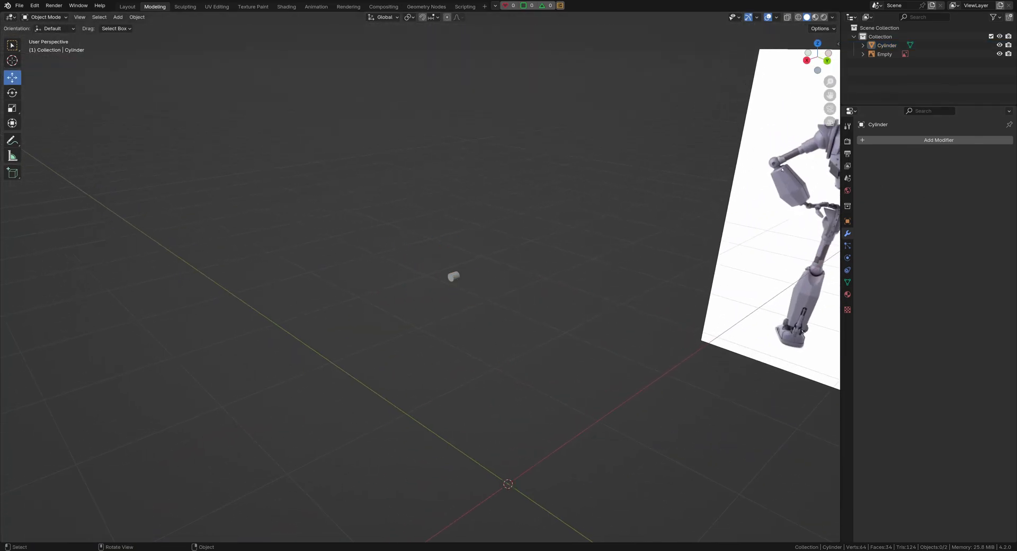
key("shift+a")
mouse_move(410, 154)
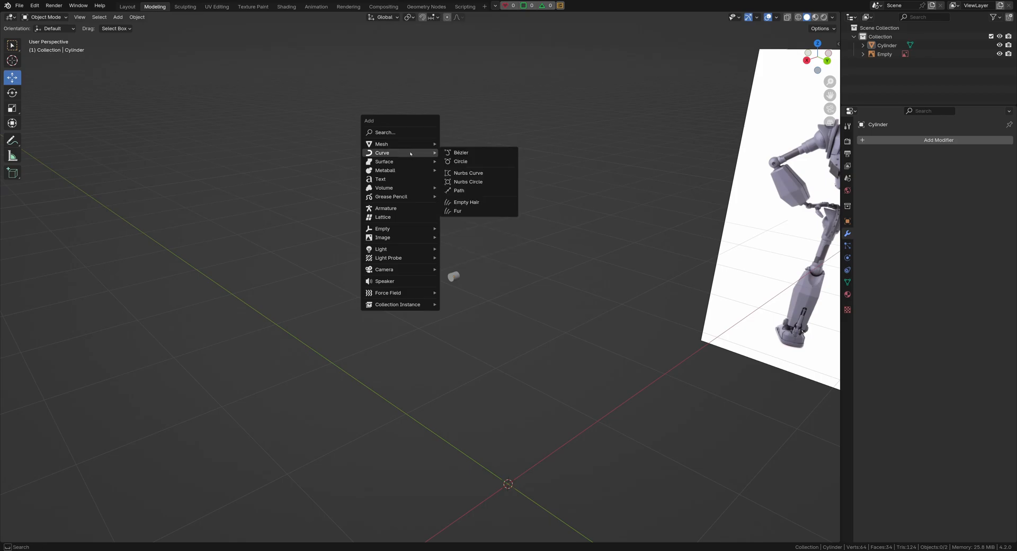
left_click(461, 155)
middle_click_drag(461, 155, 783, 81)
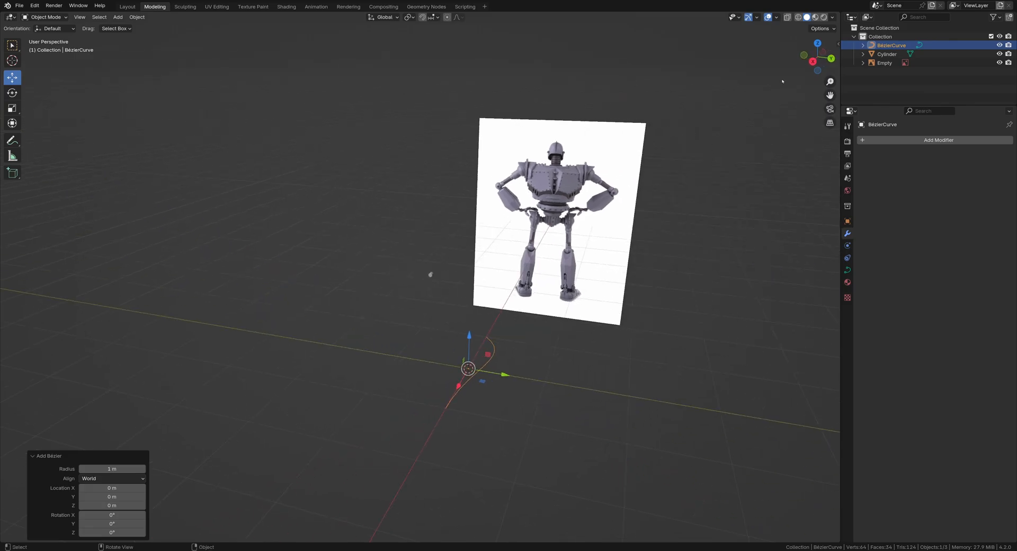
Rotate the Bézier curve upright about the X axis and 90° about the Z axis, parallel to the reference image
left_click(813, 64)
middle_click_drag(535, 228, 462, 316)
scroll(477, 296, "down", 2)
key("shift+space")
key("r")
left_click_drag(462, 317, 371, 381)
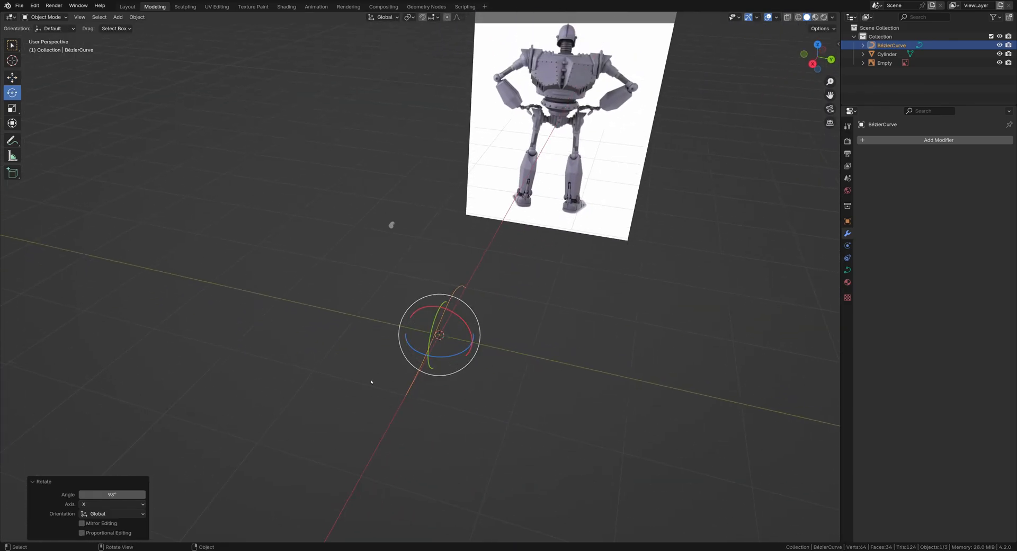
left_click_drag(418, 353, 477, 344)
type("90")
key("Return")
Move the Bézier curve up onto the robot's chest in the right orthographic view
left_click(813, 64)
key("g")
left_click_drag(459, 326, 456, 313)
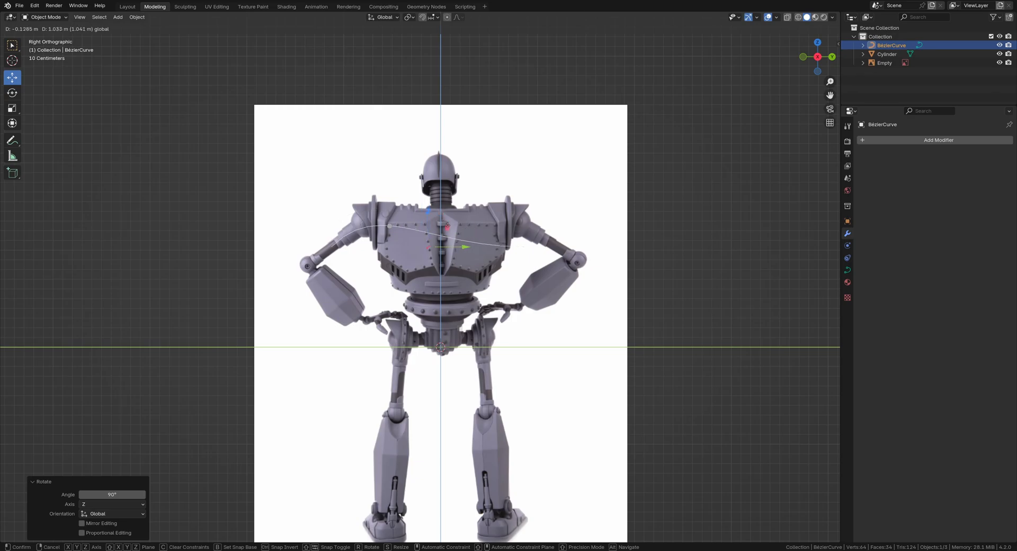
left_click_drag(448, 225, 447, 226)
Move the curve's control points onto the first two rivets along the upper edge of the left chest panel
scroll(353, 139, "up", 2)
key("Tab")
middle_click_drag(280, 272, 274, 278, "shift")
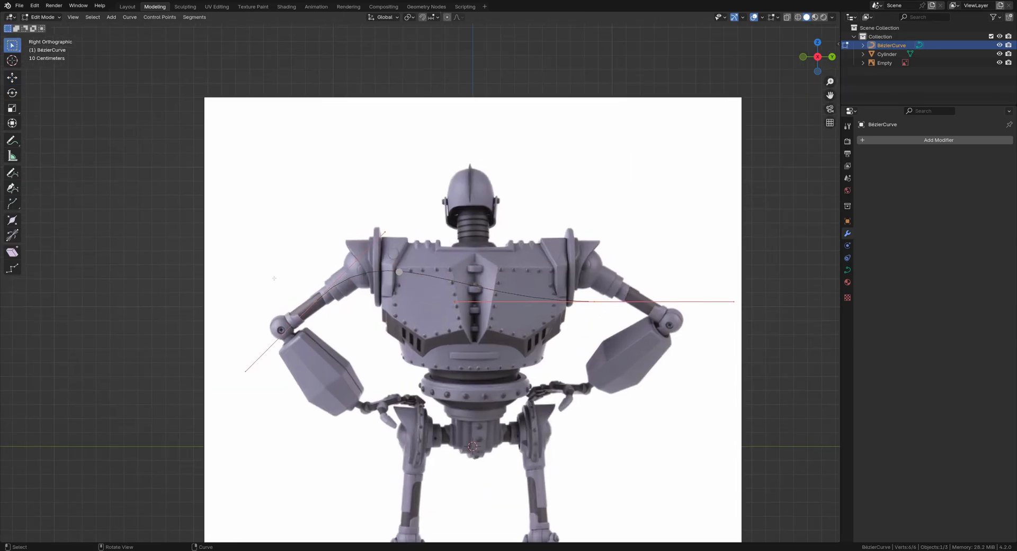
key("g")
left_click_drag(336, 283, 420, 254)
middle_click_drag(438, 258, 376, 256, "shift")
left_click(531, 300)
left_click_drag(548, 281, 366, 250)
scroll(366, 250, "up", 5)
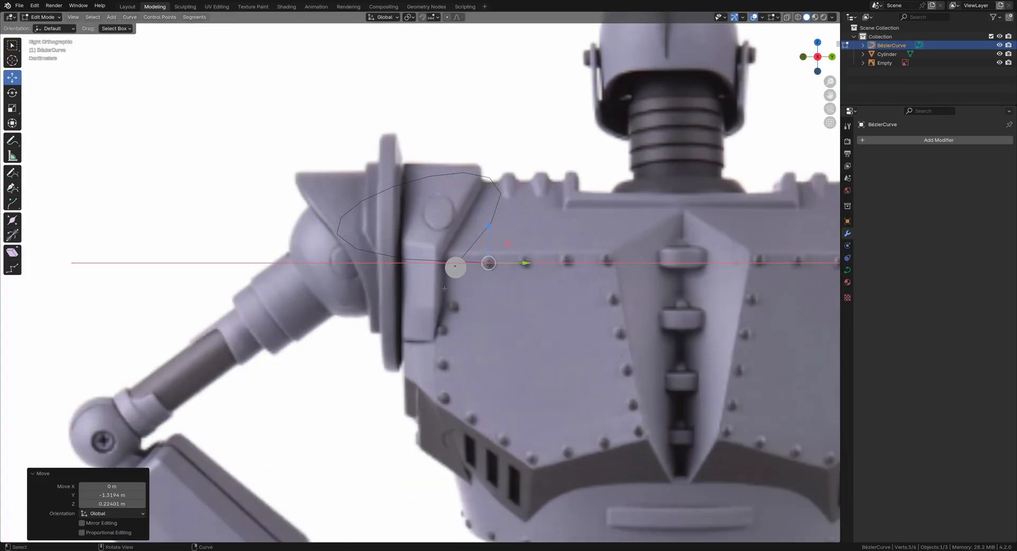
Set the handle type of all the curve's control points to Vector
key("alt+a")
key("a")
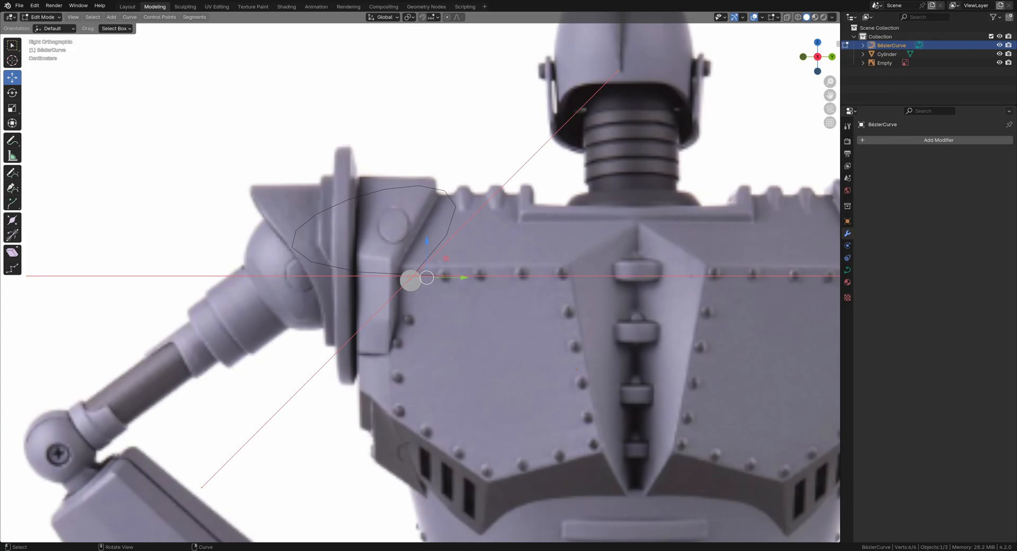
right_click(402, 267)
mouse_move(371, 387)
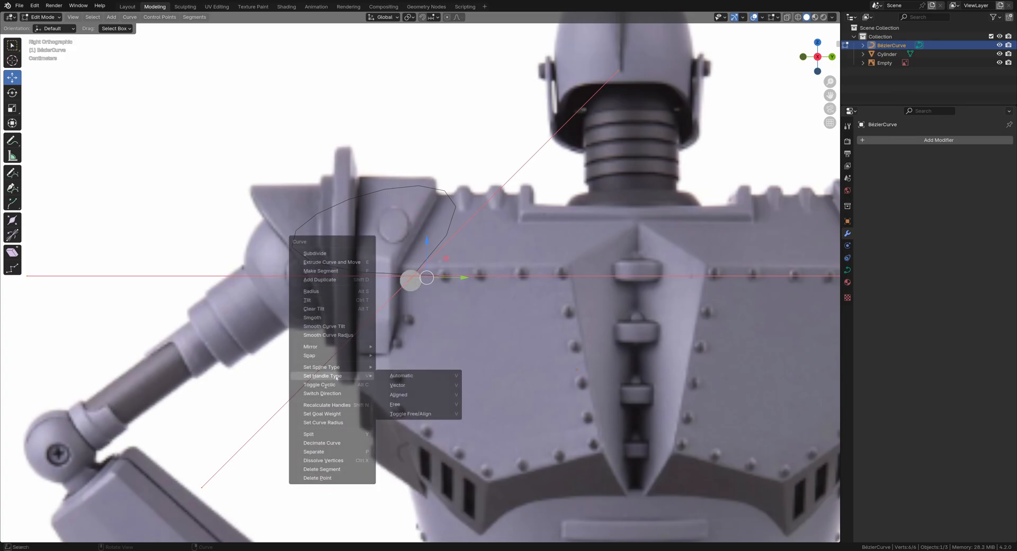
left_click(401, 376)
scroll(411, 280, "up", 5)
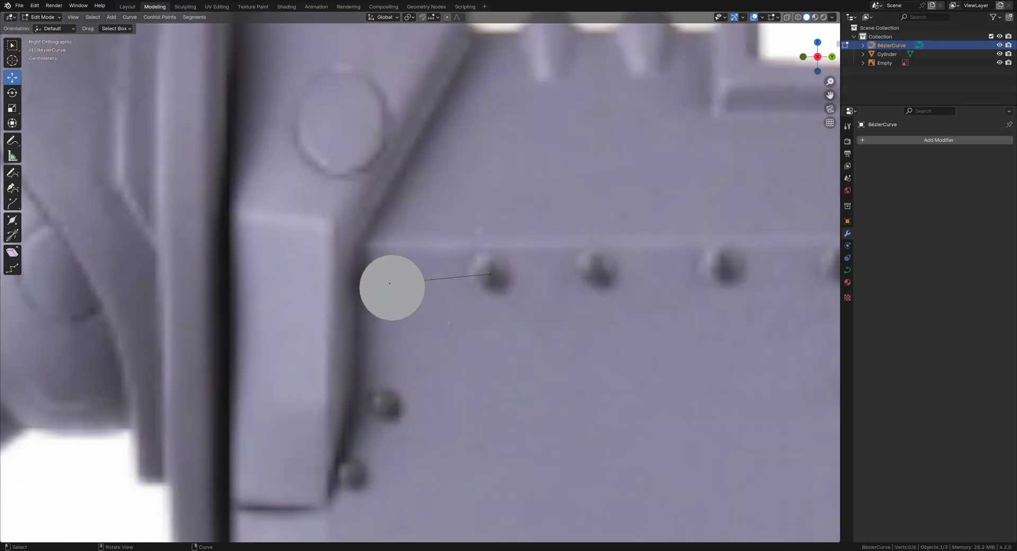
right_click(414, 311)
mouse_move(413, 313)
left_click(457, 319)
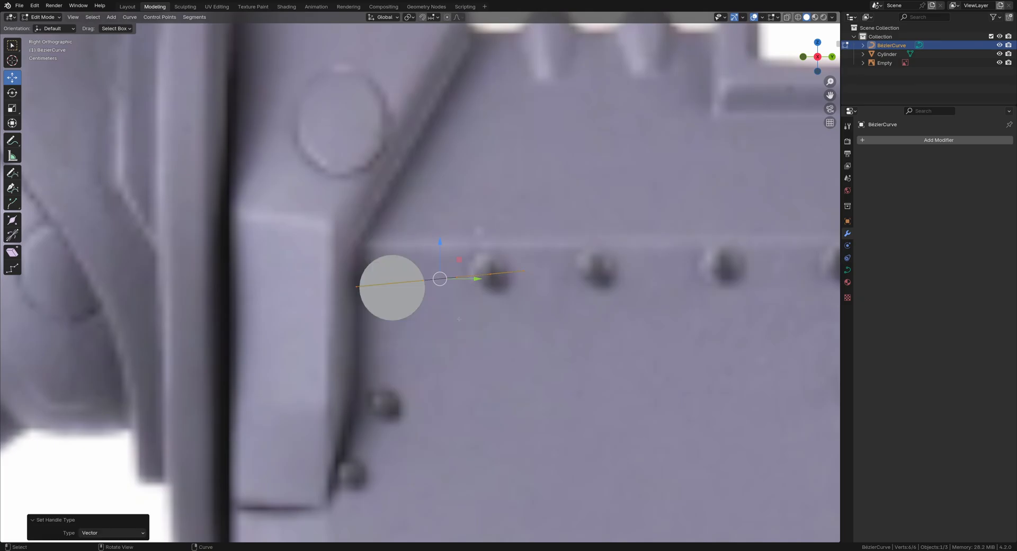
Extrude the curve's end point from rivet to rivet to trace the outline of the left chest panel
middle_click_drag(391, 288, 311, 297, "shift")
left_click_drag(452, 297, 453, 297)
scroll(420, 290, "down", 2)
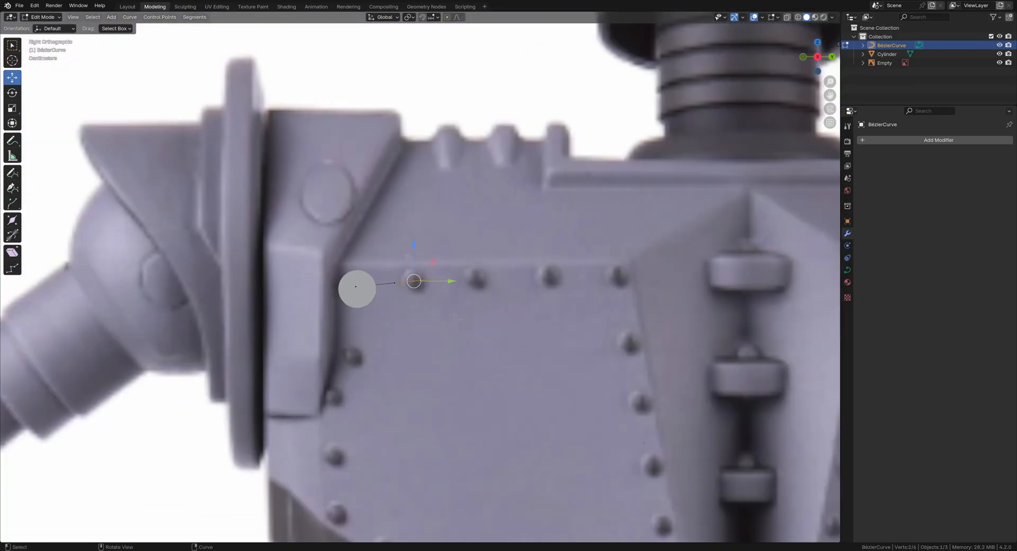
middle_click_drag(441, 328, 365, 352, "shift")
scroll(486, 332, "down", 8)
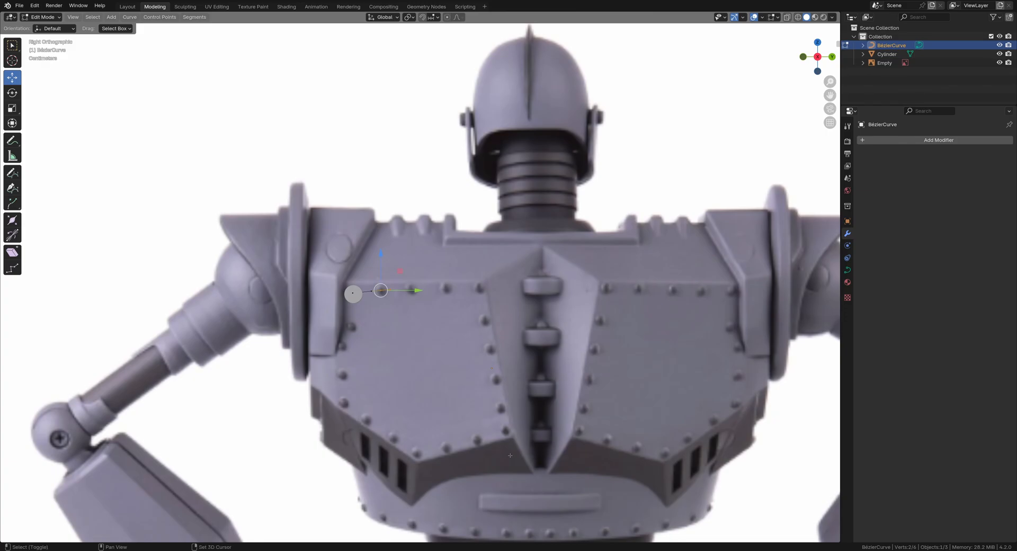
scroll(385, 346, "up", 7)
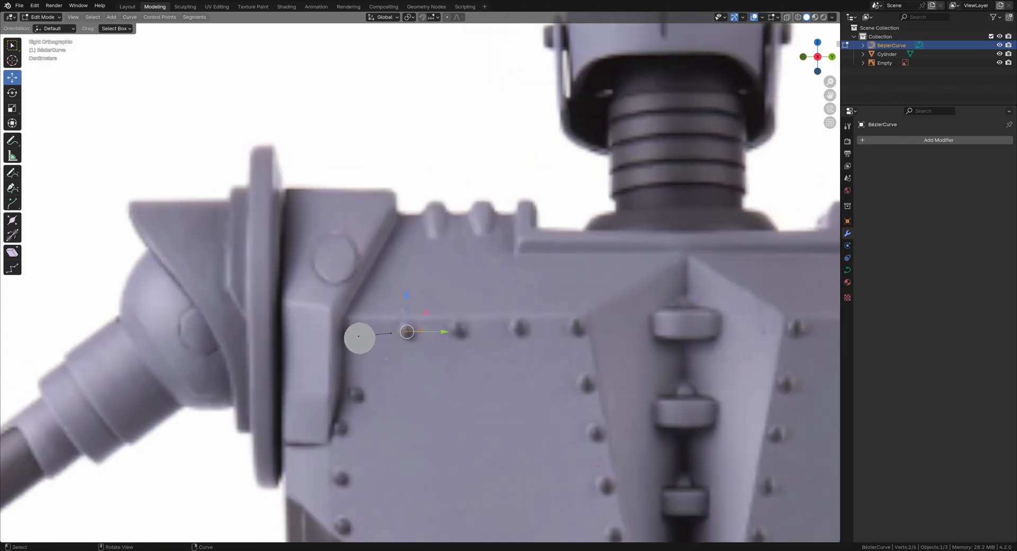
scroll(470, 394, "up", 3)
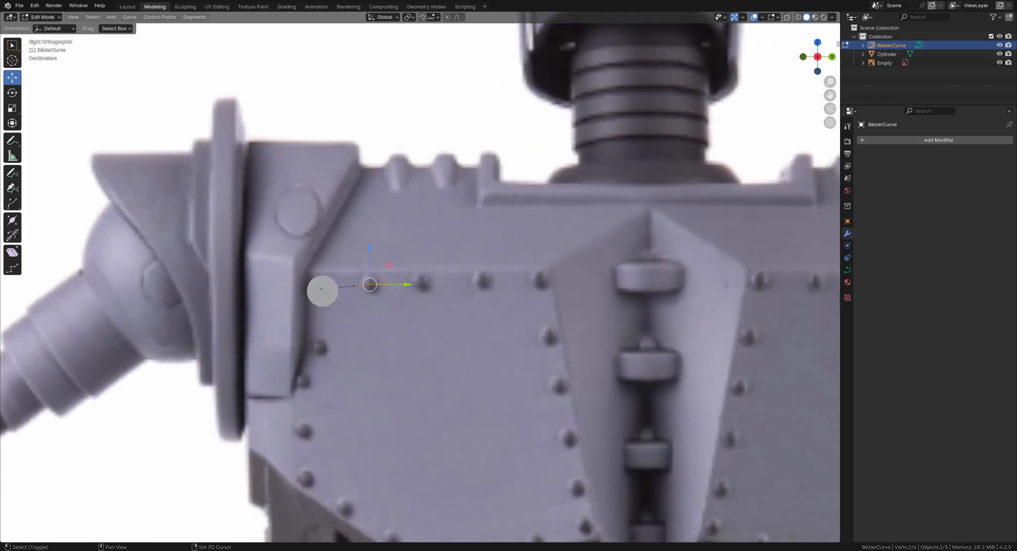
key("shift+space")
key("e")
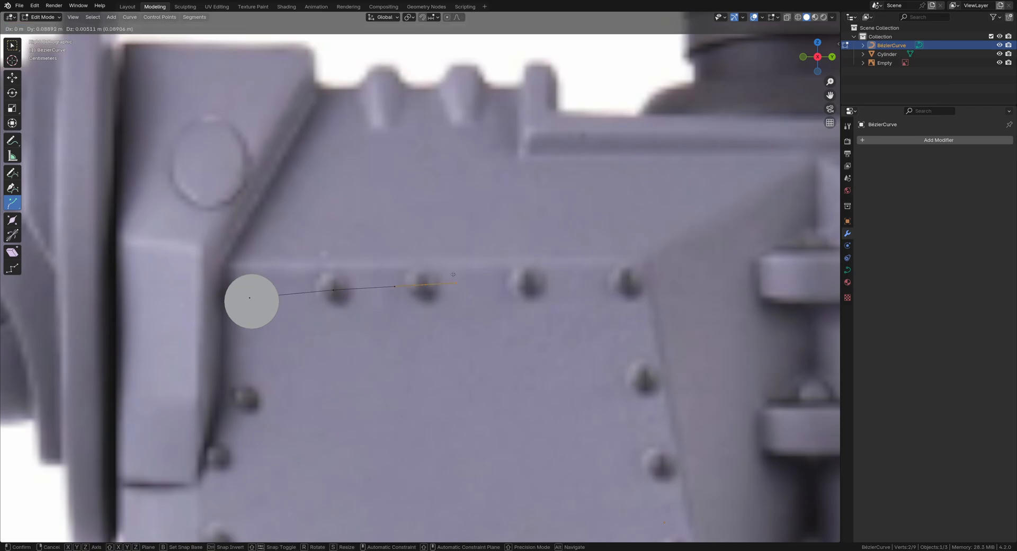
left_click(453, 274)
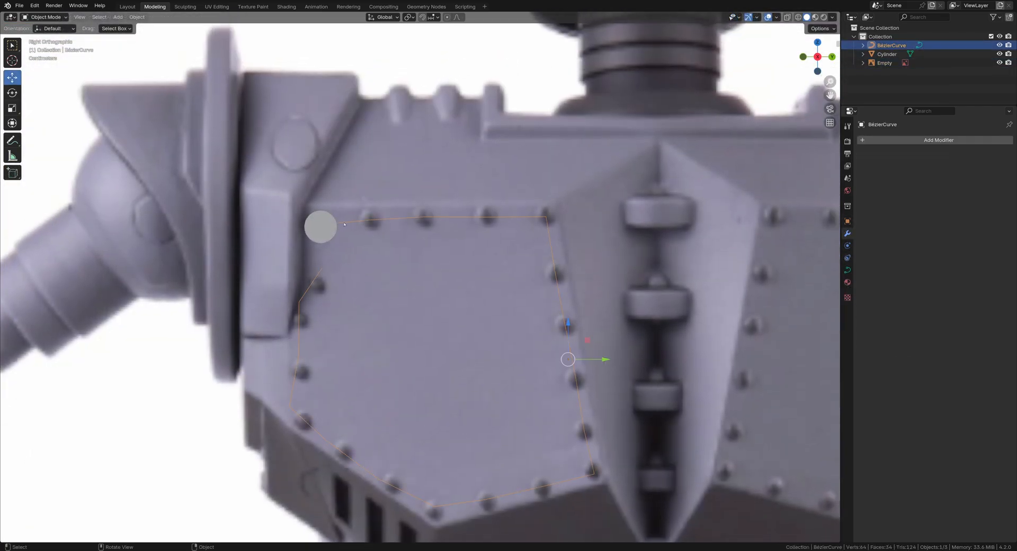
Check the traced curve's control points against the rivets around the left chest panel
scroll(389, 249, "up", 3)
key("Tab")
middle_click_drag(389, 248, 383, 292, "shift")
scroll(400, 326, "down", 3)
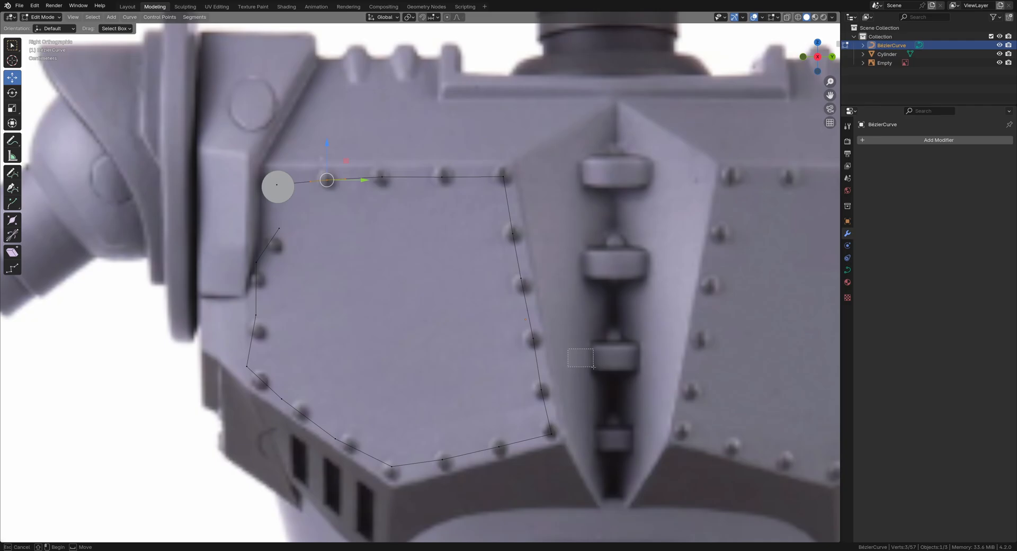
left_click_drag(513, 366, 568, 405)
mouse_move(561, 392)
middle_mouse_down("shift")
mouse_move(586, 421)
mouse_move(555, 407)
middle_mouse_up("shift")
left_click_drag(440, 210, 604, 376)
middle_click_drag(335, 368, 384, 357, "shift")
key("Tab")
middle_click_drag(297, 212, 349, 302, "shift")
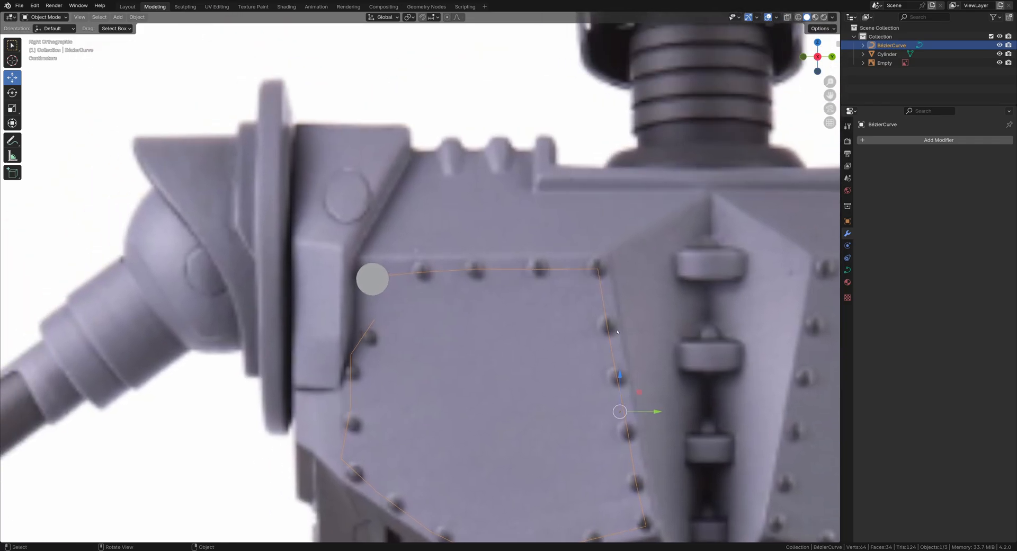
Add an Array modifier to the cylinder at the upper-left chest rivet
scroll(339, 298, "up", 2)
left_click(342, 292)
middle_click_drag(285, 362, 292, 325, "shift")
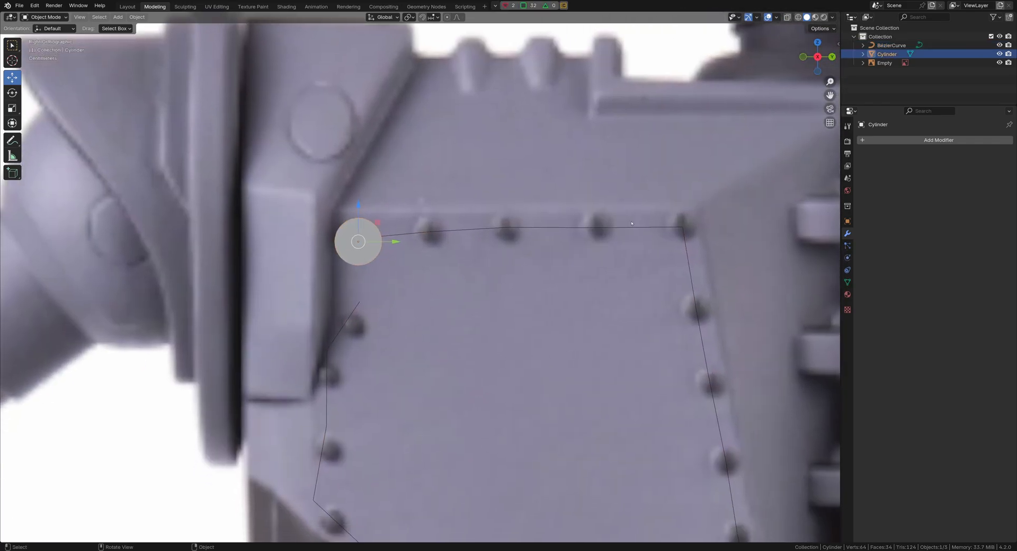
left_click(901, 140)
key("space")
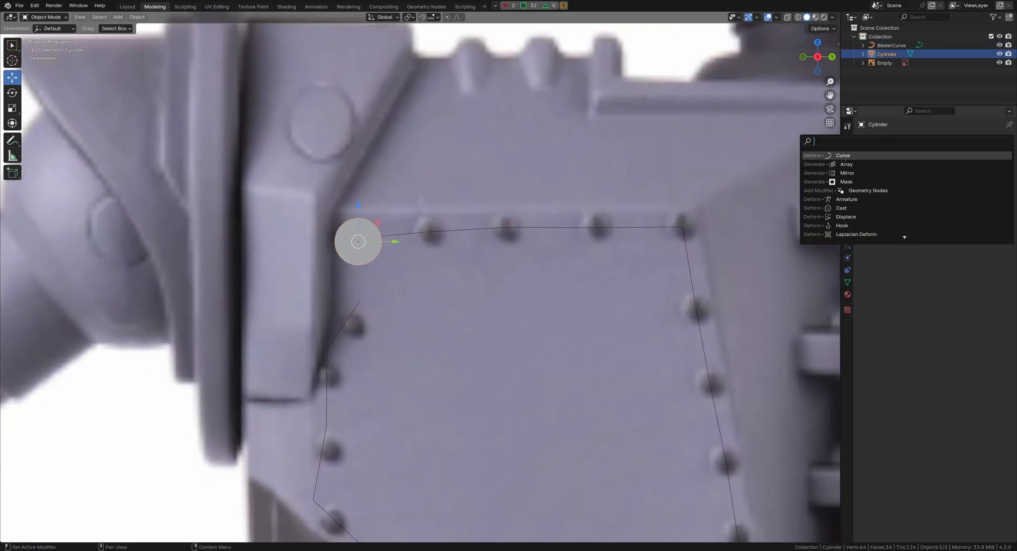
left_click(847, 164)
Add a Curve modifier to the cylinder with the traced BézierCurve as its curve object
left_click(939, 140)
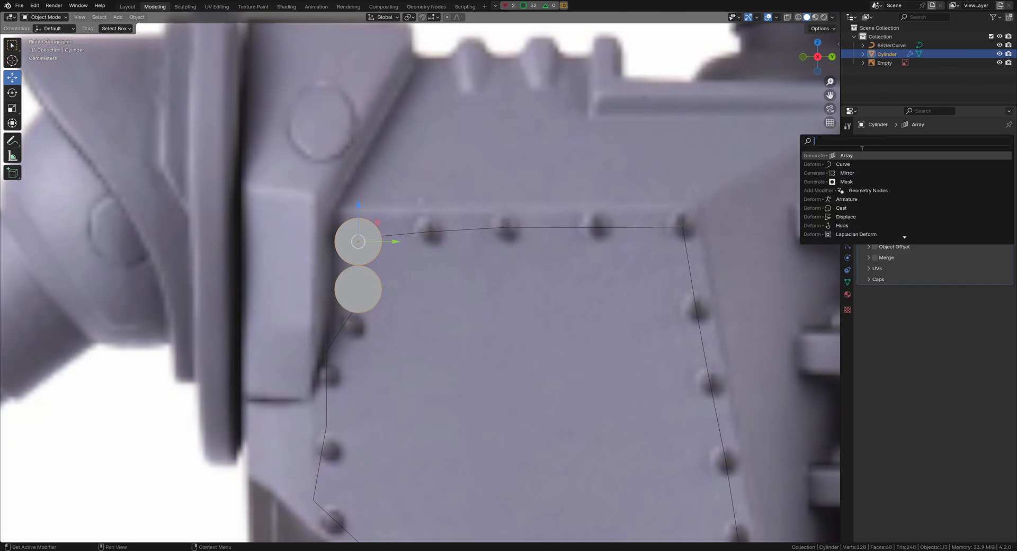
left_click(944, 276)
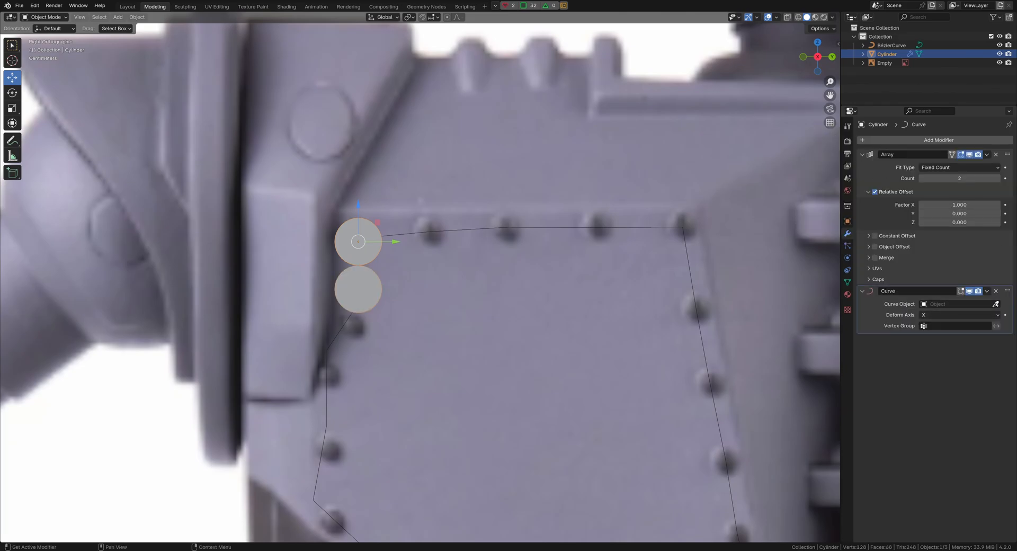
left_click(676, 224)
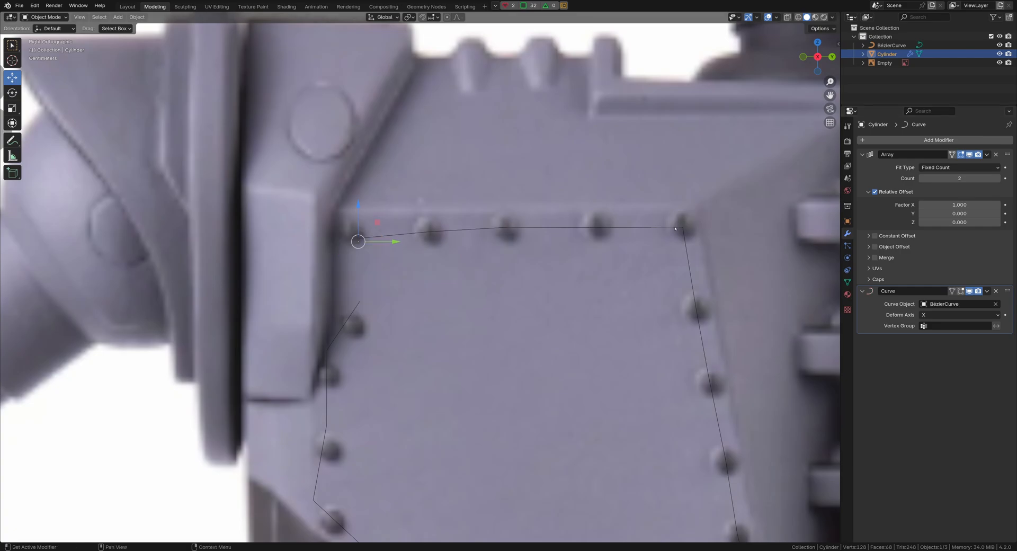
scroll(592, 270, "down", 5)
scroll(348, 254, "up", 4)
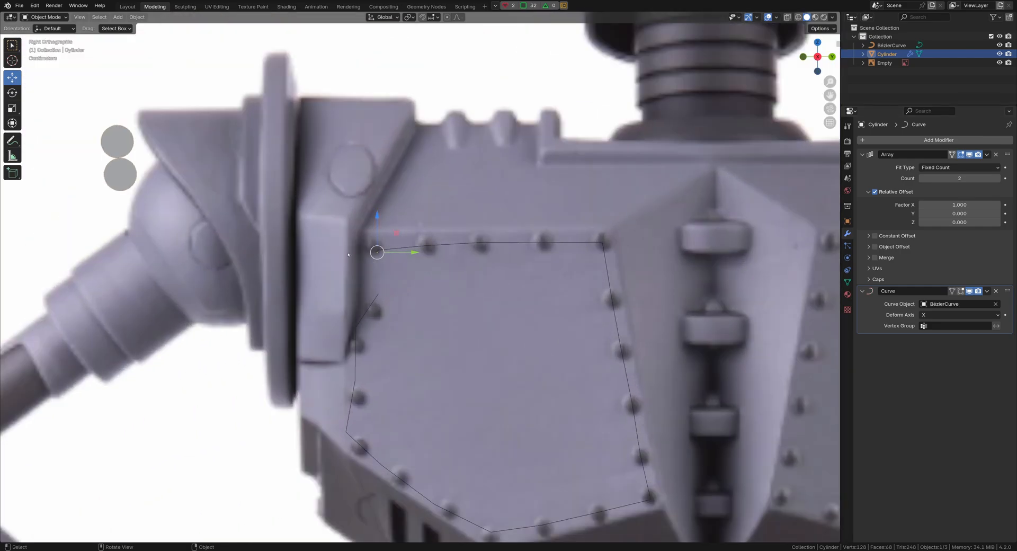
Try the Y, Z and -X deform axes in the Curve modifier and return to X
left_click(940, 314)
left_click(932, 335)
left_click(933, 314)
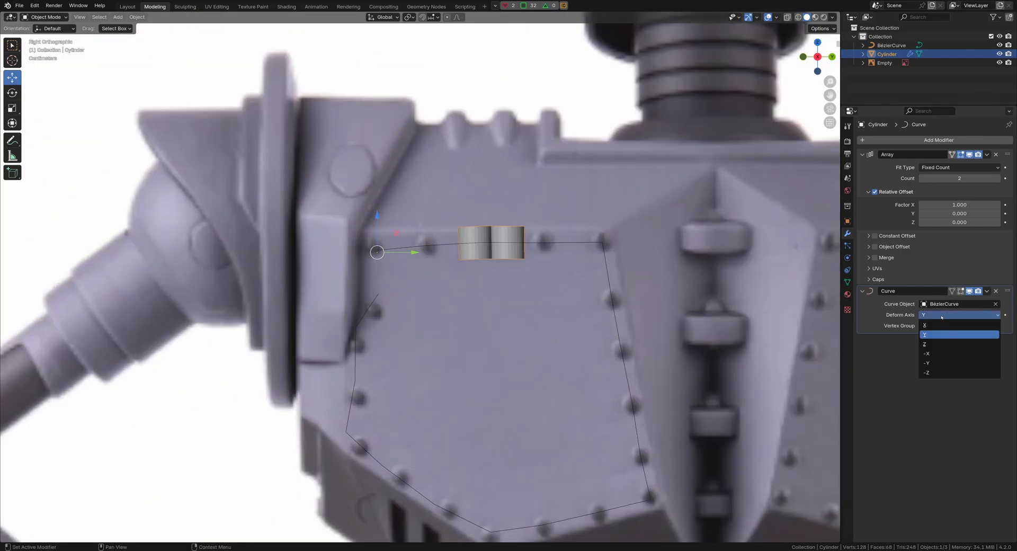
left_click(929, 343)
scroll(418, 388, "down", 3)
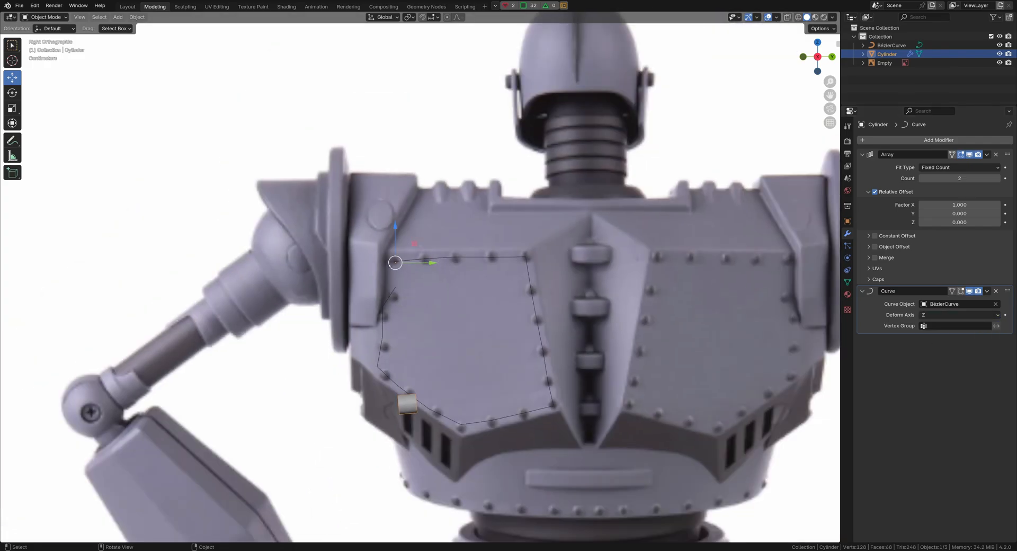
scroll(786, 299, "up", 2)
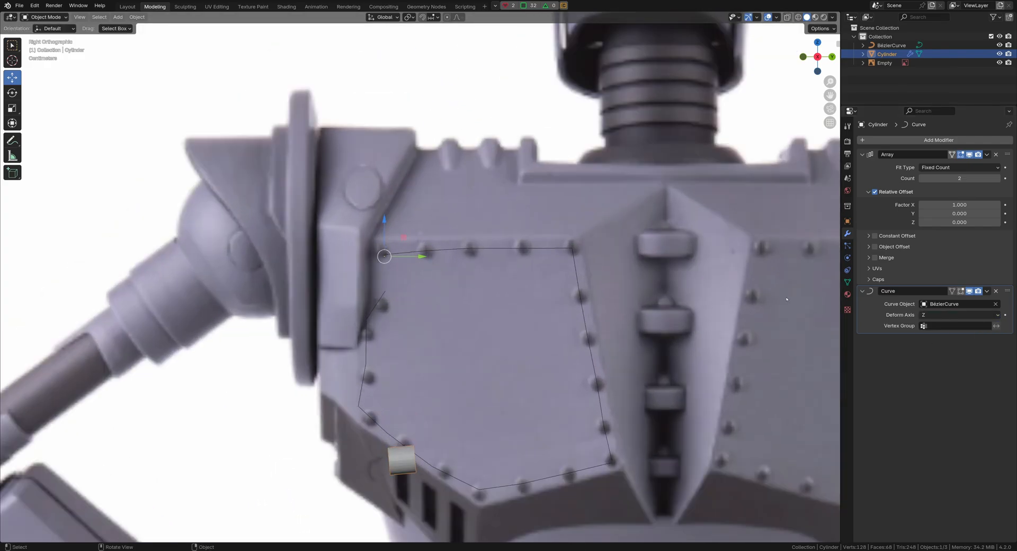
left_click(941, 316)
left_click(937, 353)
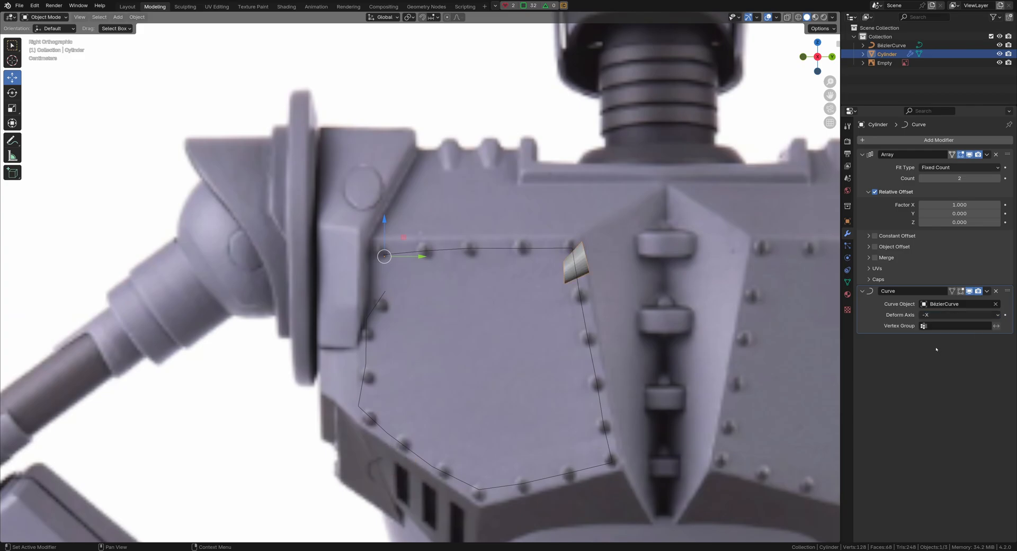
left_click(933, 313)
left_click(936, 316)
Move the cylinder about 0.4 m in Y and -0.21 m in Z, placing the array at the curve's start
left_click_drag(384, 256, 588, 365)
scroll(455, 319, "up", 2)
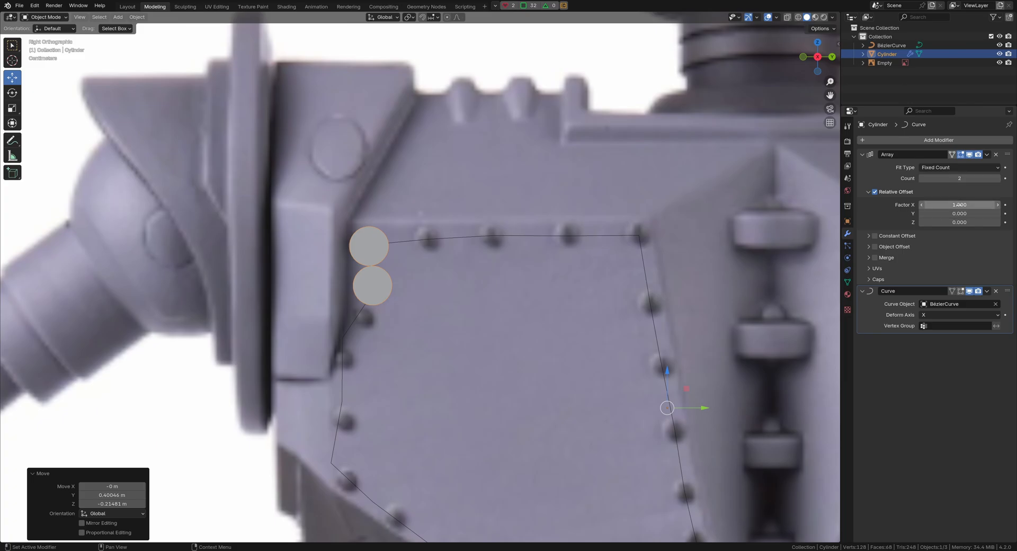
Set the Array modifier's relative offset to 0 in X and 1.5 in Y, and its count to 14
left_click_drag(960, 204, 997, 214)
key("Return")
scroll(768, 251, "down", 1)
middle_click_drag(768, 252, 768, 212, "shift")
left_click_drag(959, 213, 937, 214)
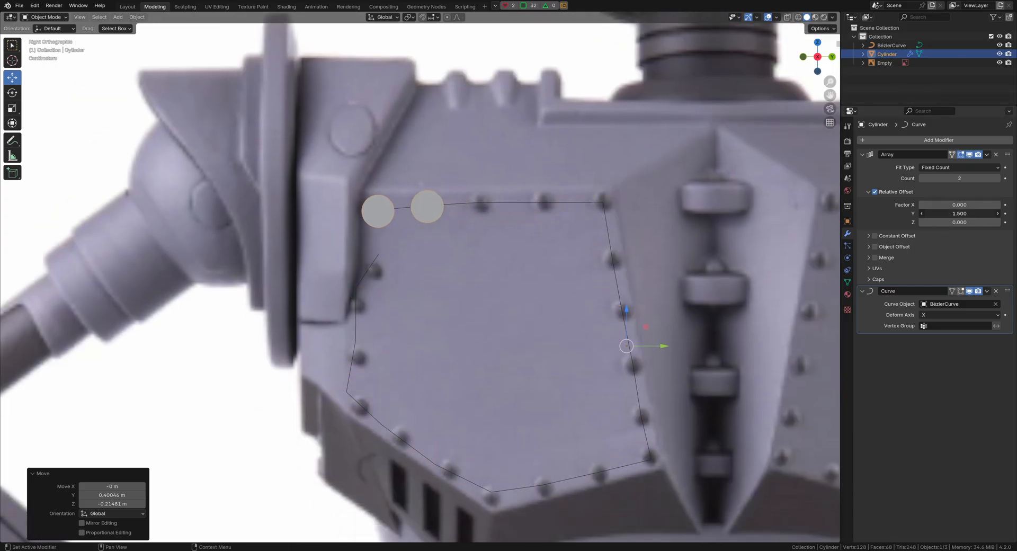
left_click_drag(952, 178, 975, 178)
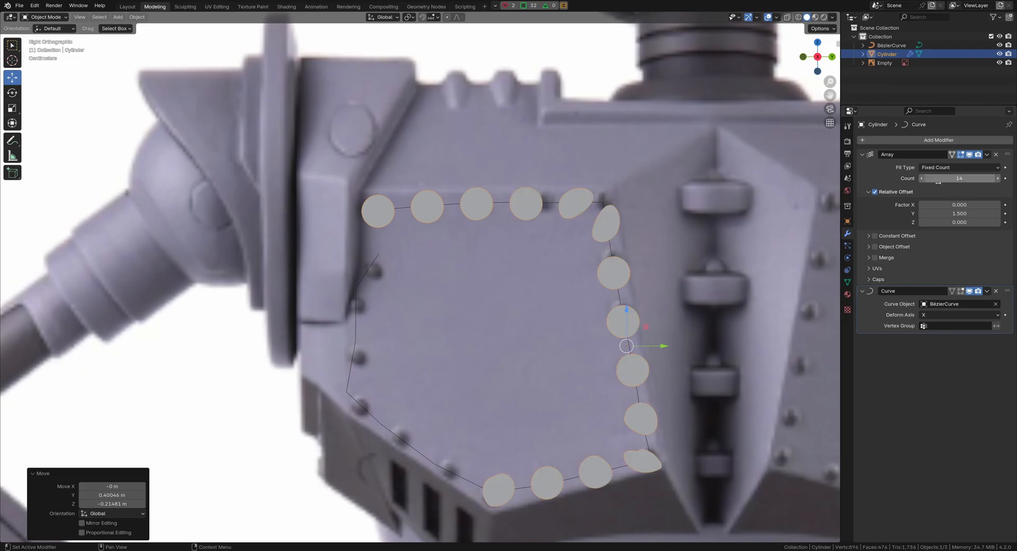
Set the Array modifier's count to 20, try a Y relative offset of 2.7 and return it to 1.5
type("20")
key("Return")
middle_click_drag(491, 393, 441, 389, "shift")
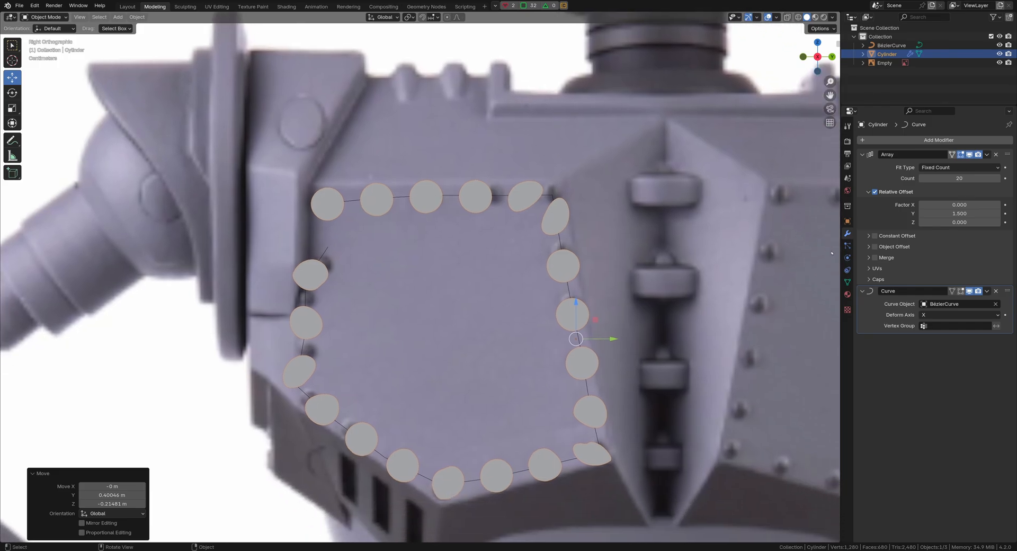
mouse_move(959, 213)
left_mouse_down()
mouse_move(969, 213)
mouse_move(949, 214)
mouse_move(980, 214)
mouse_move(961, 213)
left_mouse_up()
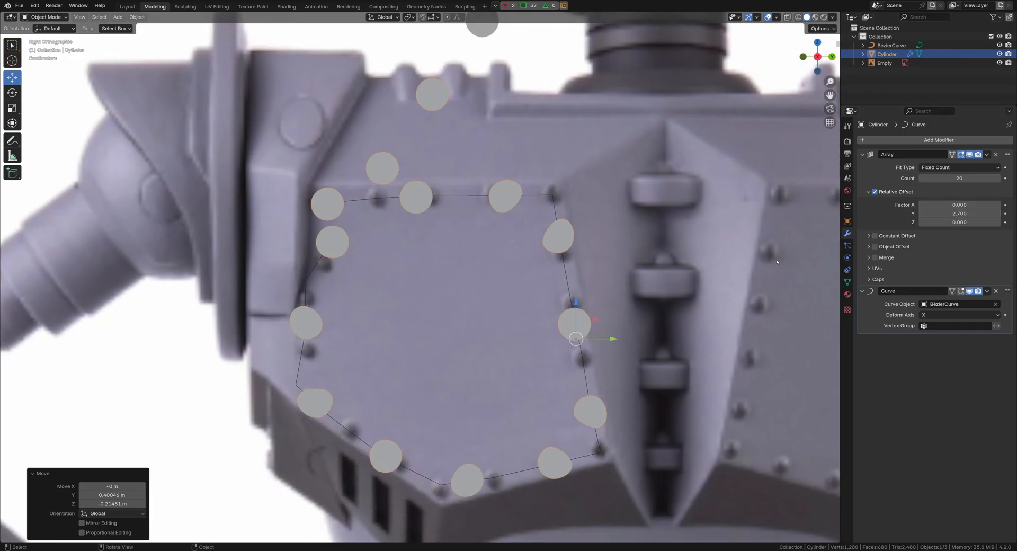
In the Bézier curve's edit mode, delete the intermediate control points along its top edge
scroll(419, 315, "up", 5)
middle_click_drag(419, 315, 350, 281, "shift")
middle_click_drag(518, 271, 477, 288, "shift")
scroll(301, 284, "up", 4)
scroll(301, 284, "down", 4)
left_click(514, 297)
key("Tab")
scroll(271, 265, "up", 2)
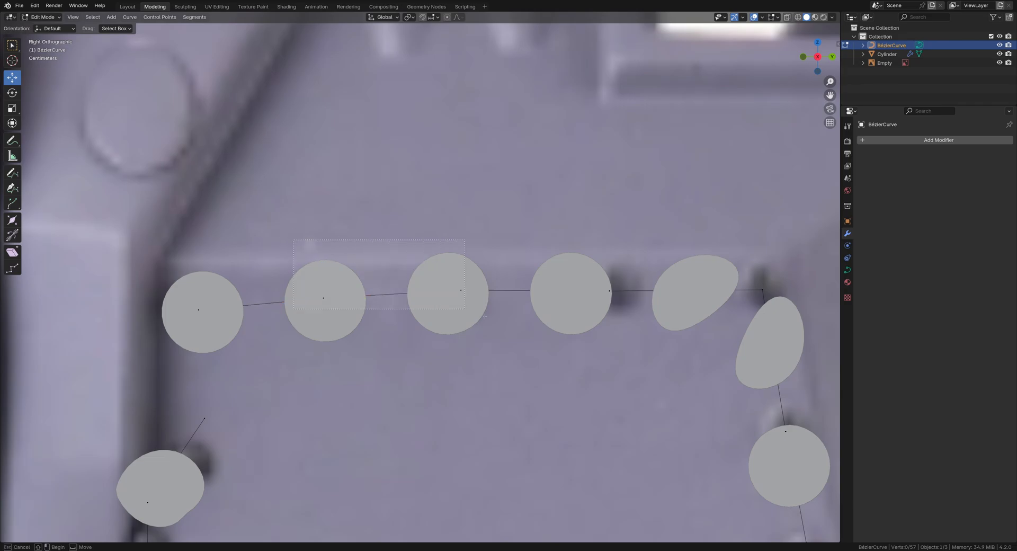
left_click_drag(485, 316, 628, 352)
key("x")
left_click(627, 358)
Shorten the curve's top-right corner handle along the top edge, moving it close to the corner point
middle_click_drag(628, 356, 455, 331, "shift")
middle_click_drag(556, 302, 470, 315, "shift")
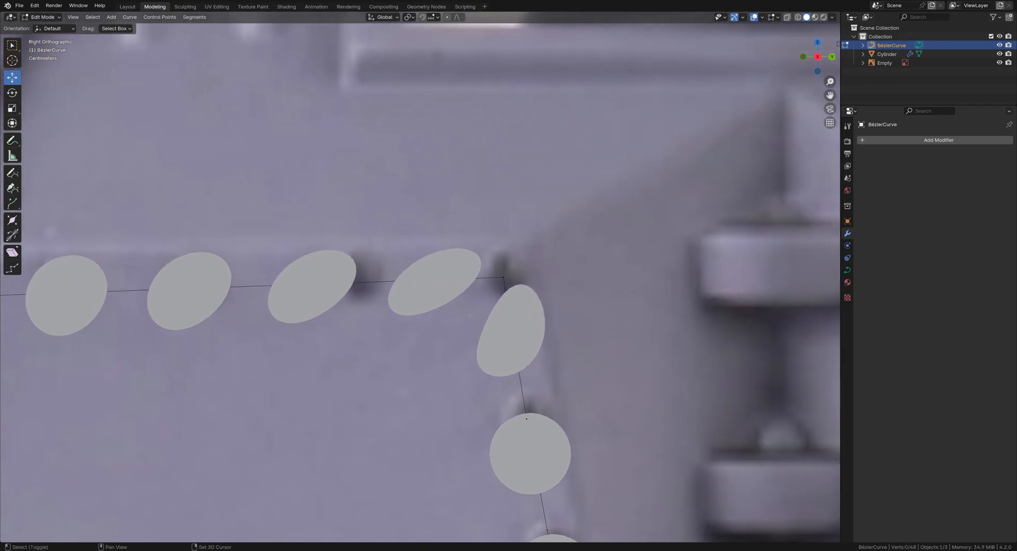
left_click(486, 279)
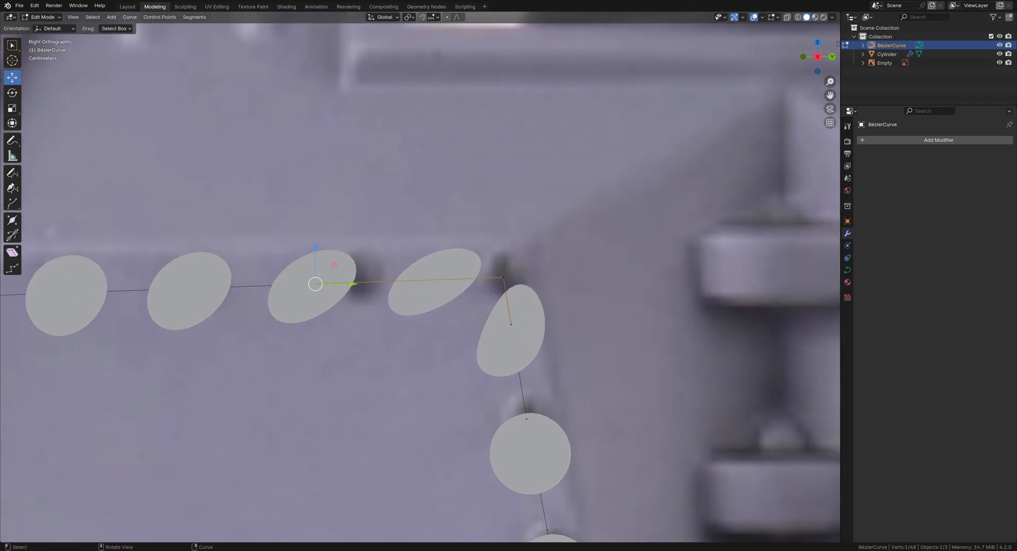
key("g")
left_click(464, 282)
scroll(464, 282, "down", 2)
middle_click_drag(463, 282, 455, 263, "shift")
key("g")
left_click(633, 306)
Move the top-right corner's lower handle about 0.027 m up in Z, next to the corner point
scroll(455, 263, "up", 3)
left_click(515, 291)
key("g")
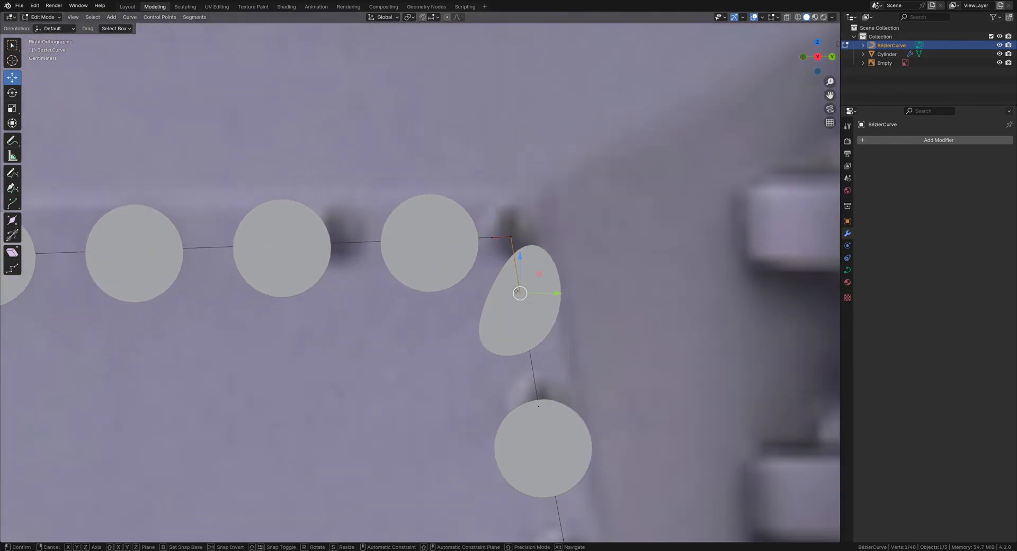
left_click(517, 243)
scroll(518, 243, "down", 2)
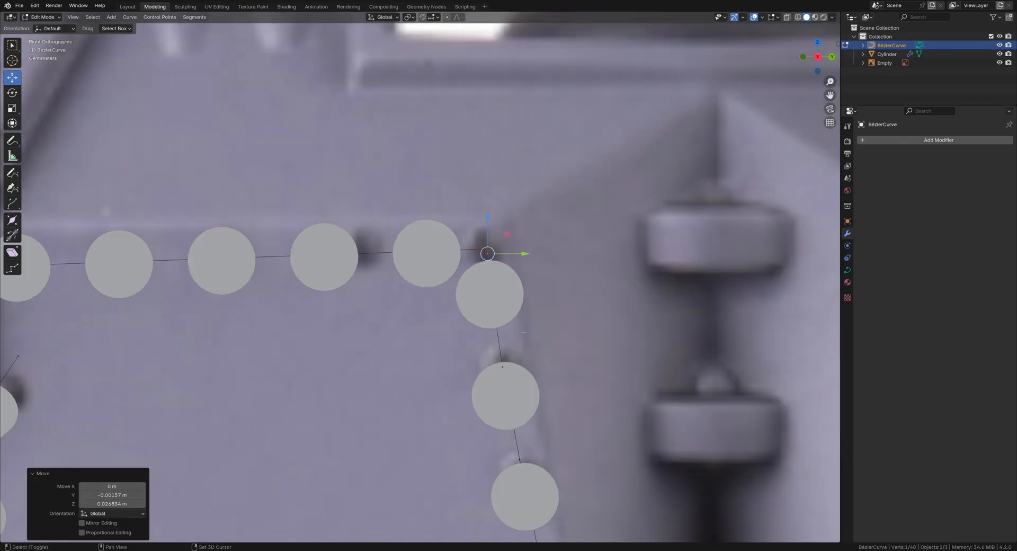
Move the upper handle of the right edge's first control point down, close to its point
middle_click_drag(524, 332, 446, 211, "shift")
left_click(426, 245)
middle_click_drag(426, 246, 493, 259, "shift")
key("g")
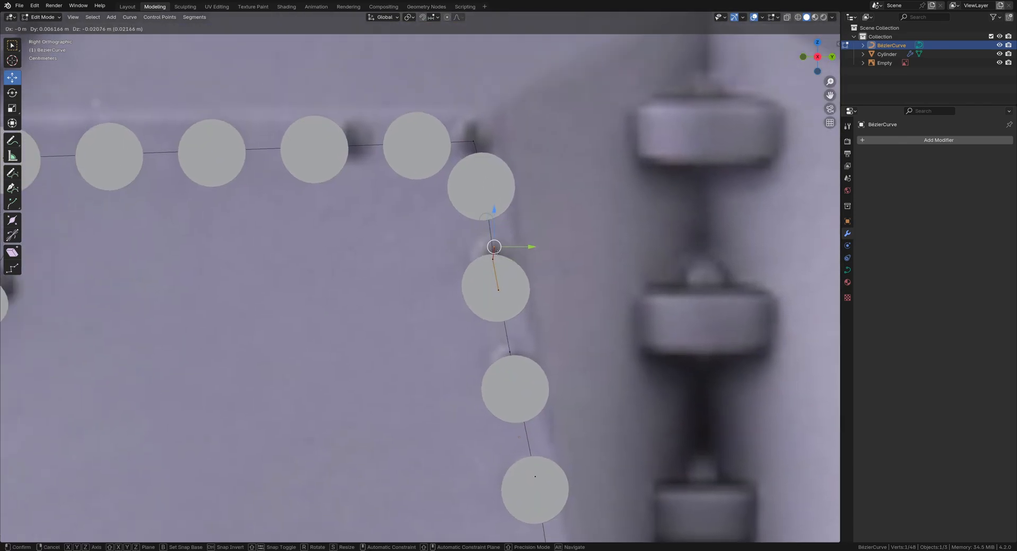
left_click(506, 267)
Delete the two control points on the curve's right edge just above the lower-right corner
scroll(506, 266, "down", 3)
scroll(506, 267, "up", 2)
left_click_drag(466, 239, 533, 385)
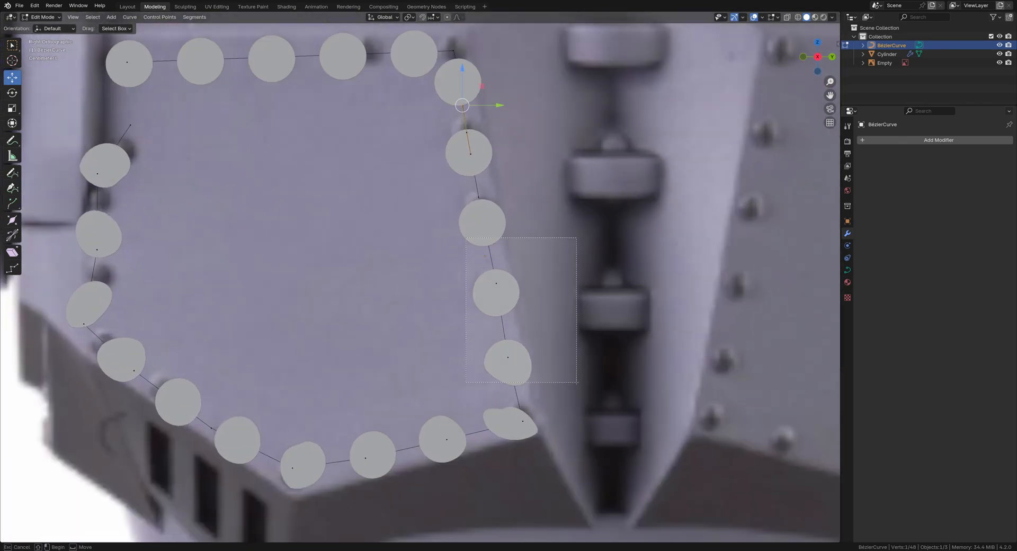
key("x")
left_click(498, 300)
middle_click_drag(497, 300, 497, 250, "shift")
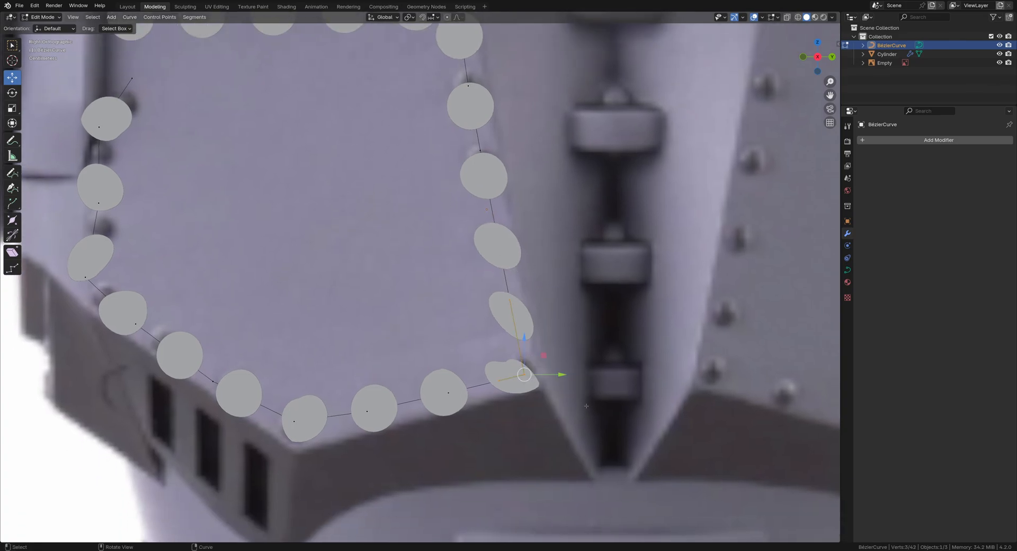
Pull both handles of the curve's lower-right corner onto its point and adjust the handle at the bottom corner
left_click_drag(512, 303, 525, 375)
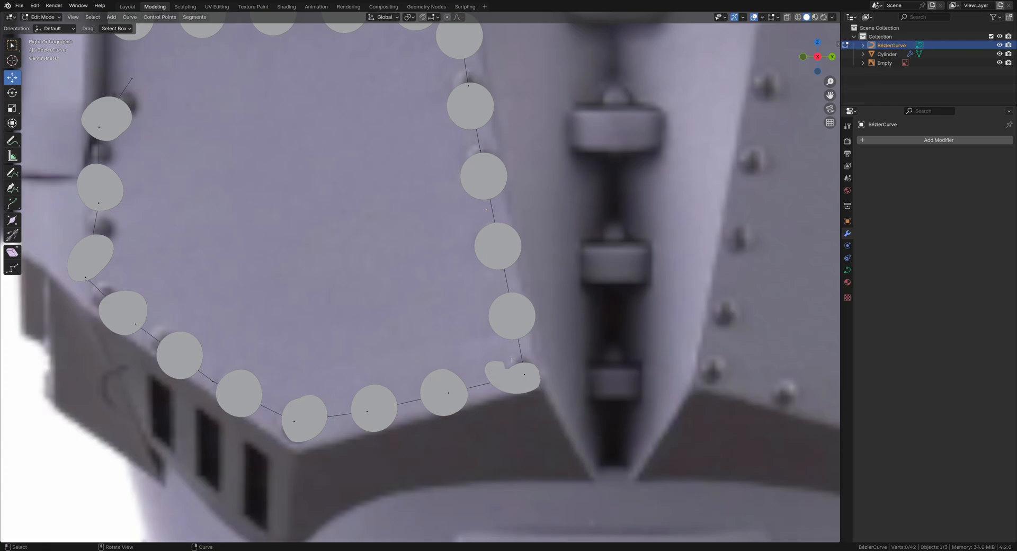
left_click_drag(499, 379, 524, 374)
middle_click_drag(523, 374, 728, 371, "shift")
left_click(501, 419)
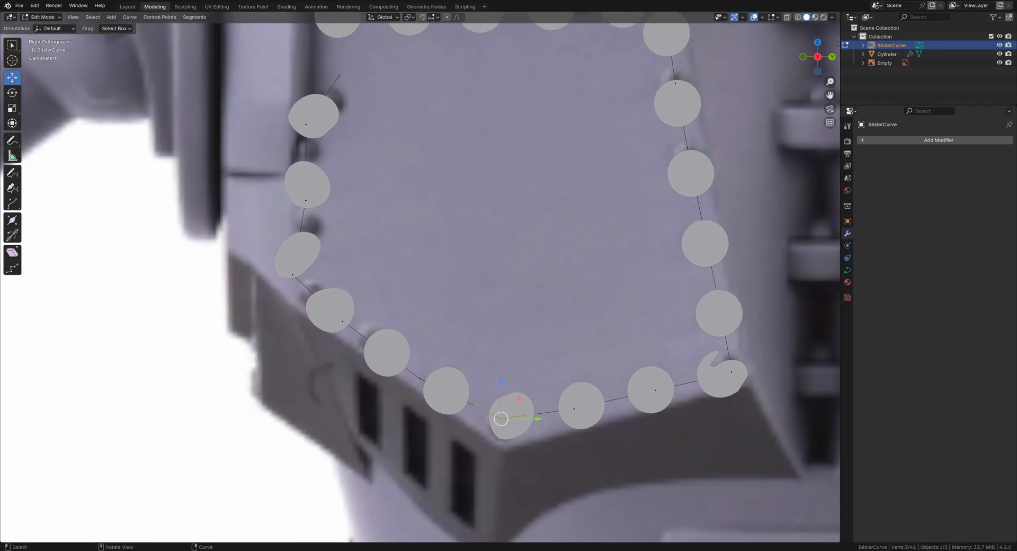
left_click_drag(501, 419, 475, 428)
Delete the two intermediate control points on the curve's slanted lower-left edge
middle_click_drag(475, 429, 553, 465, "shift")
middle_click_drag(400, 321, 428, 347, "shift")
left_click_drag(428, 347, 530, 459)
key("x")
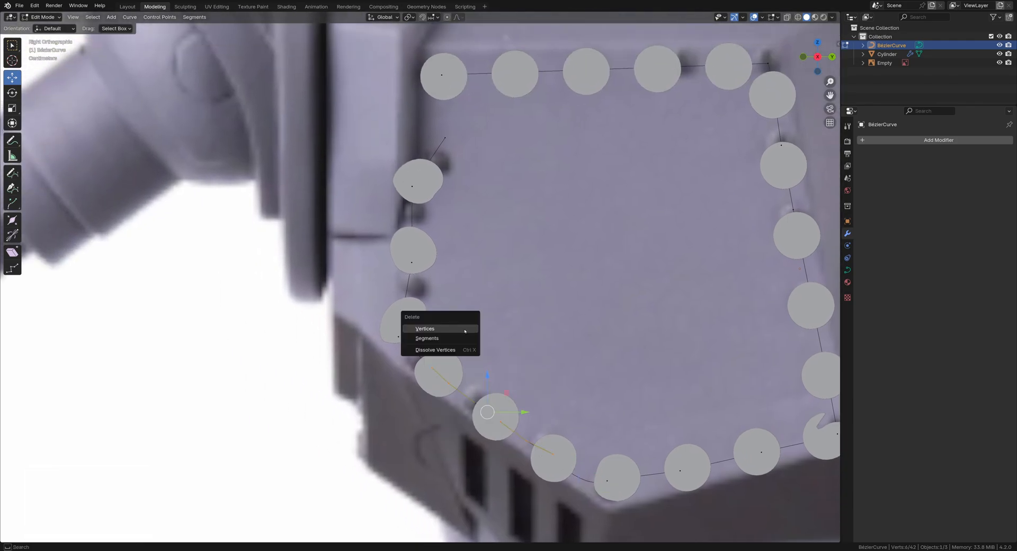
left_click(432, 329)
middle_click_drag(431, 332, 423, 395, "shift")
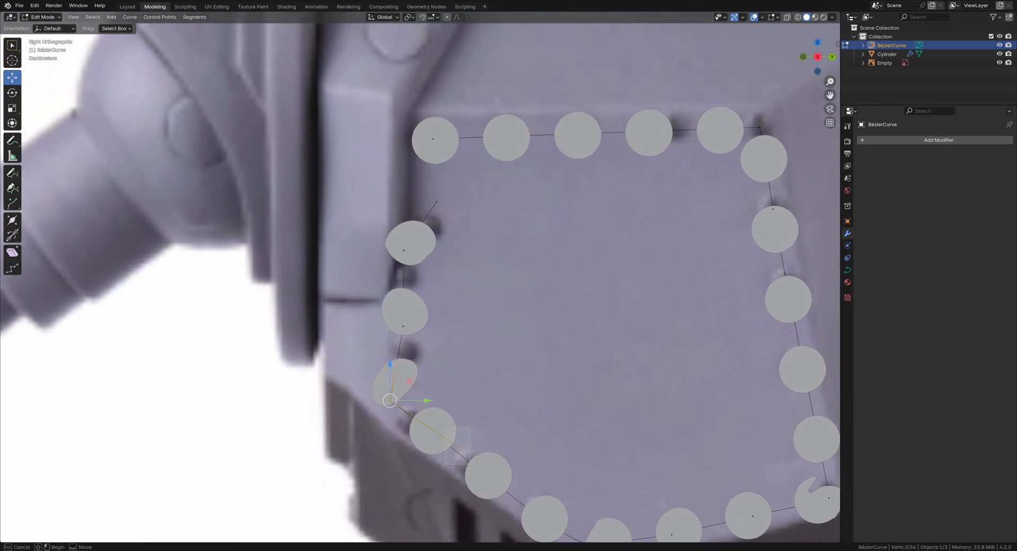
Move the lower-left corner's lower handle about -0.065 m in Y and 0.044 m in Z, close to the corner point
left_click_drag(457, 448, 438, 437)
left_click_drag(403, 409, 402, 408)
middle_click_drag(374, 325, 383, 383, "shift")
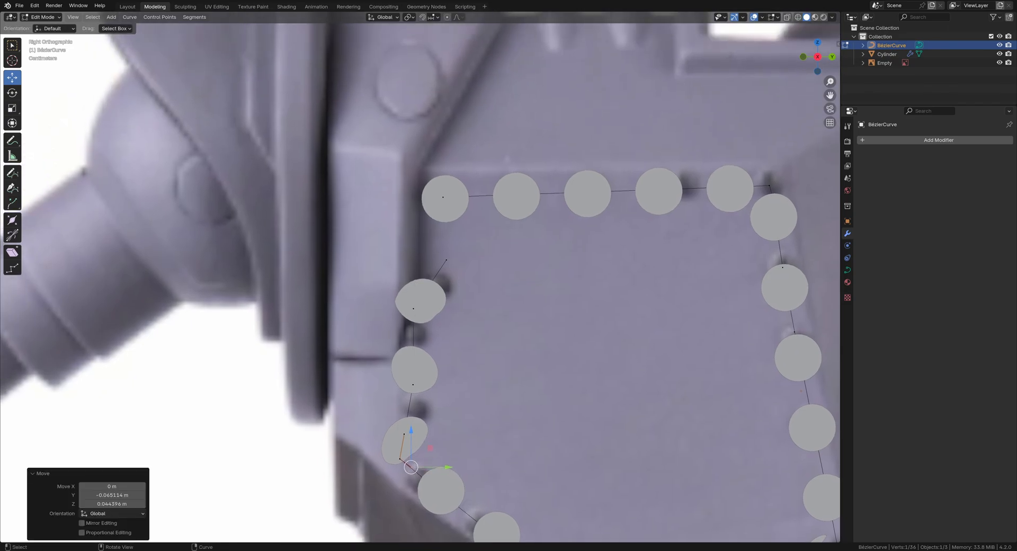
Shorten the handles of the left edge's upper control point, nudge the point below it slightly, and exit curve editing
left_click(414, 308)
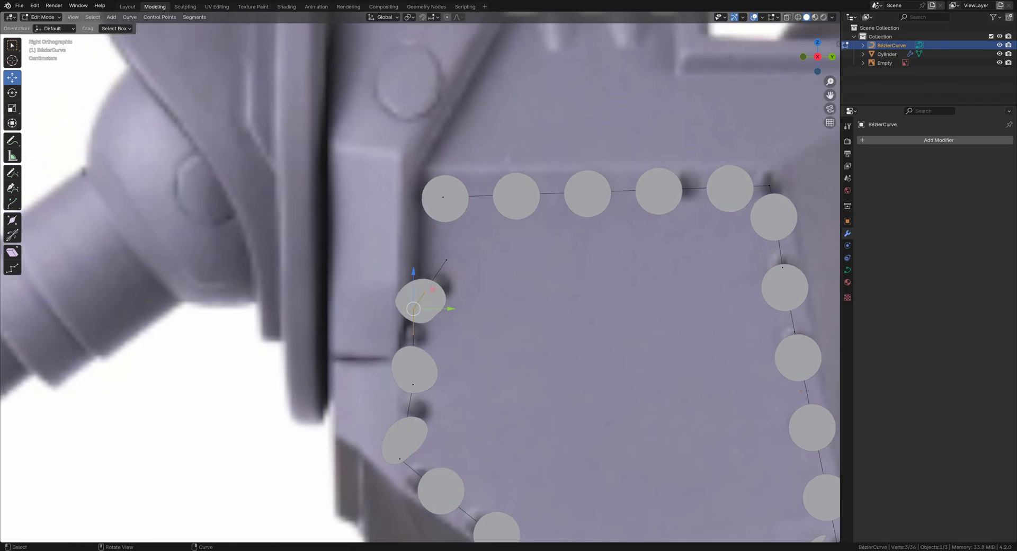
left_click_drag(424, 293, 413, 299)
left_click(413, 334)
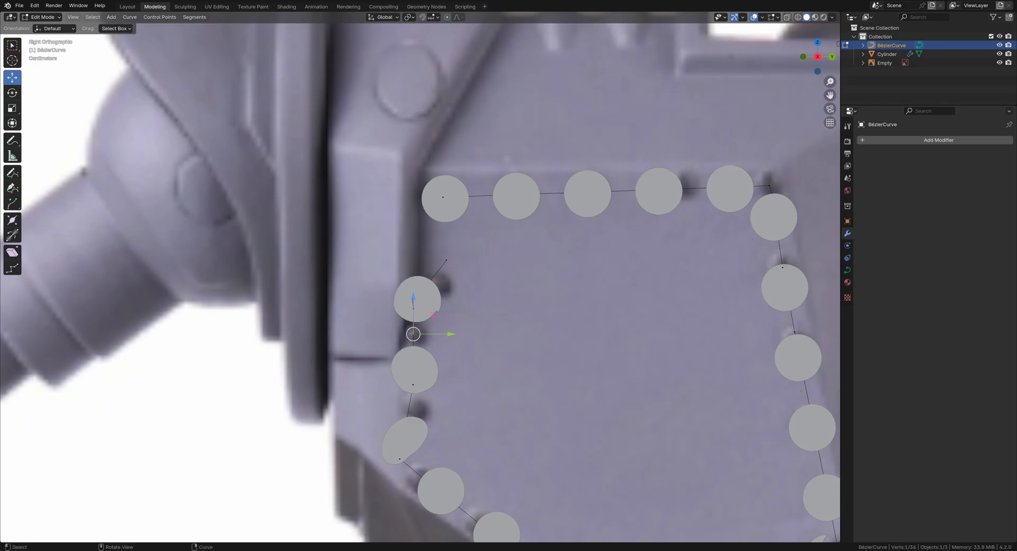
left_click_drag(413, 334, 414, 319)
left_click(413, 385)
left_click_drag(414, 386, 412, 381)
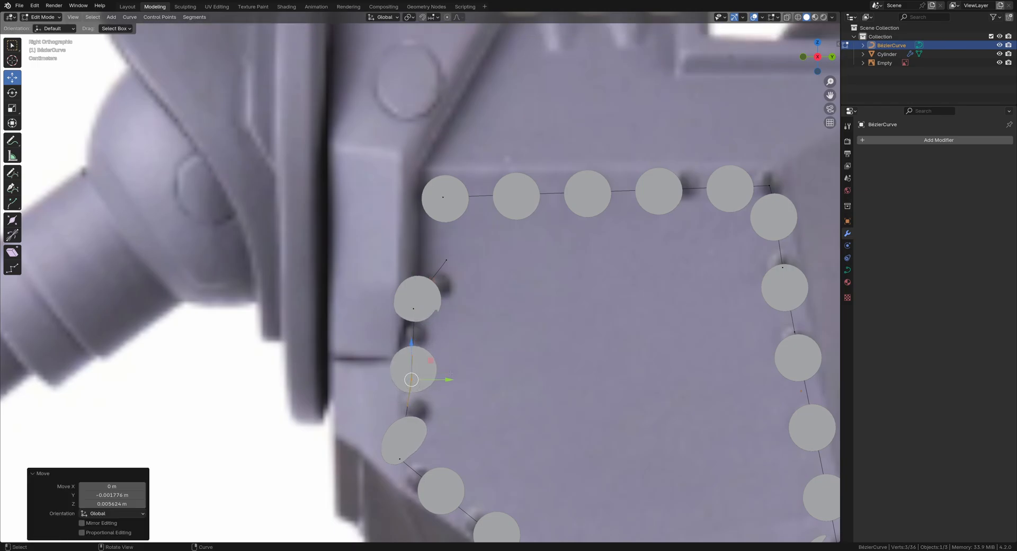
scroll(457, 290, "down", 4)
middle_click_drag(460, 286, 408, 305, "shift")
scroll(407, 307, "up", 1)
middle_click_drag(387, 362, 377, 320, "shift")
key("Tab")
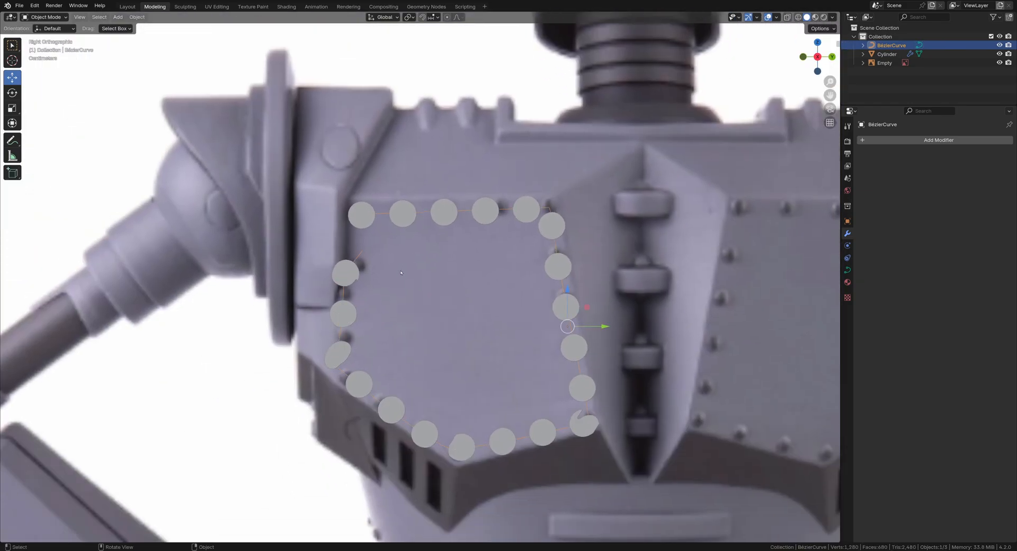
Try moving the curve and the cylinder array in 3D, undo the last move and return to the right orthographic view
middle_click_drag(348, 208, 362, 251, "shift")
middle_click_drag(483, 289, 457, 271)
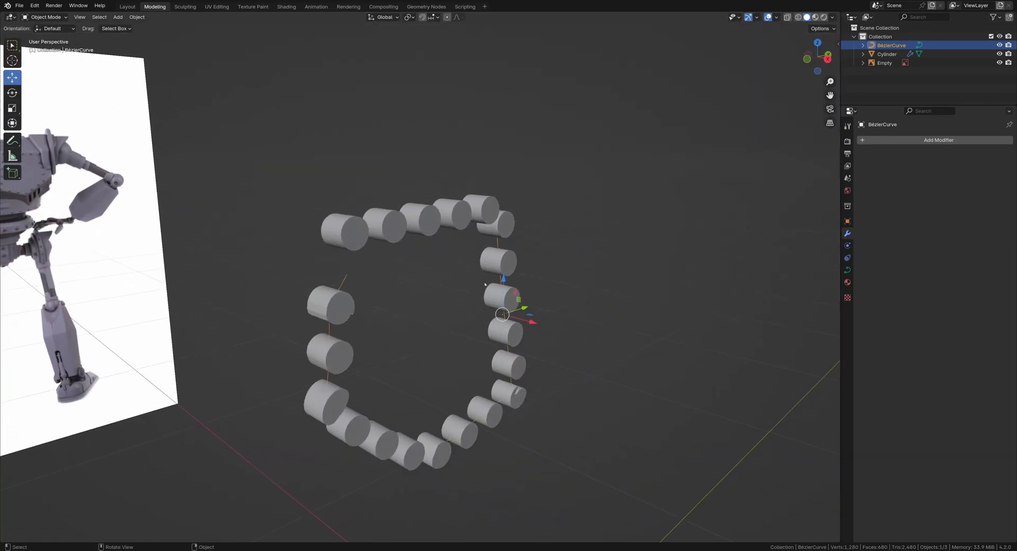
left_click_drag(530, 321, 503, 315)
middle_click_drag(617, 333, 565, 335)
left_click_drag(558, 333, 714, 340)
middle_click_drag(424, 238, 517, 331)
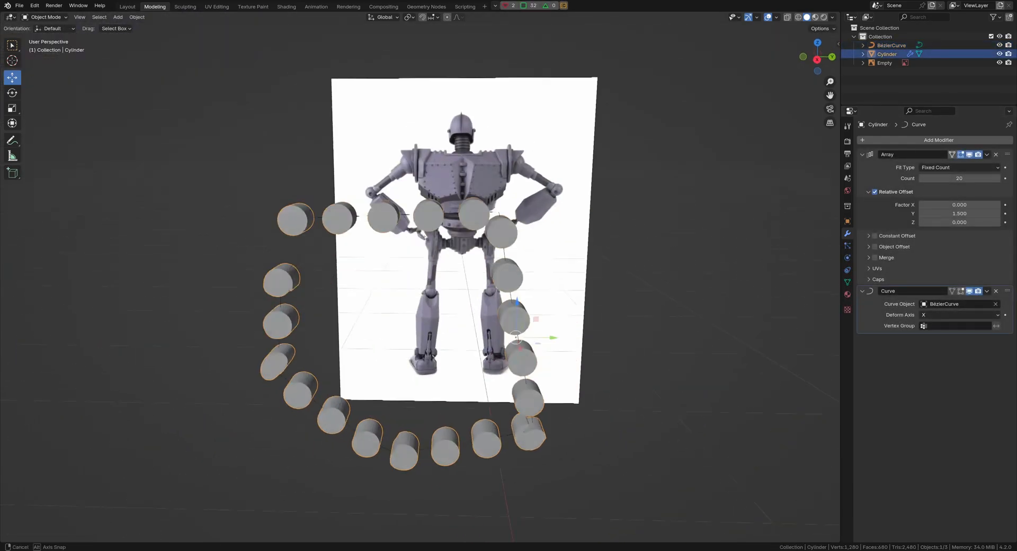
left_click_drag(522, 330, 534, 352)
key("ctrl+z")
left_click(830, 59)
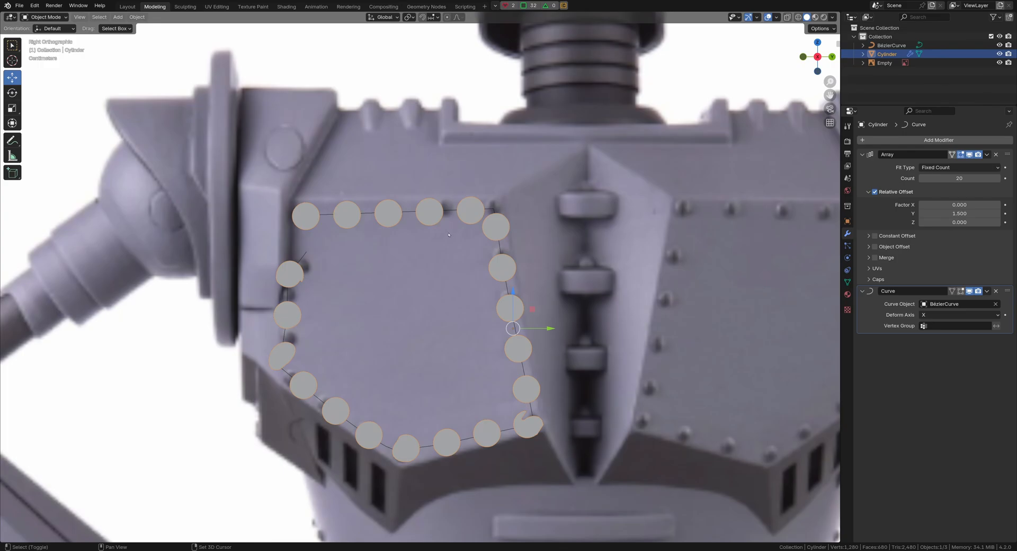
Examine the rivet array's shape and spacing against the robot reference, in 3D and in the right orthographic view
scroll(440, 295, "up", 3)
middle_click_drag(371, 336, 303, 217, "shift")
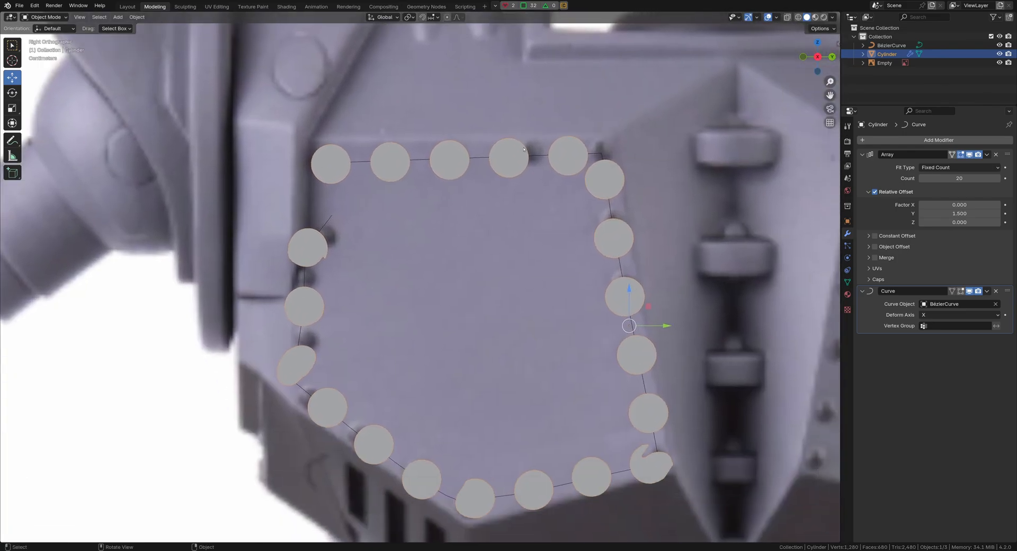
scroll(322, 138, "down", 3)
middle_click_drag(323, 137, 370, 227)
middle_click_drag(578, 374, 394, 304)
scroll(398, 303, "down", 3)
left_click(815, 58)
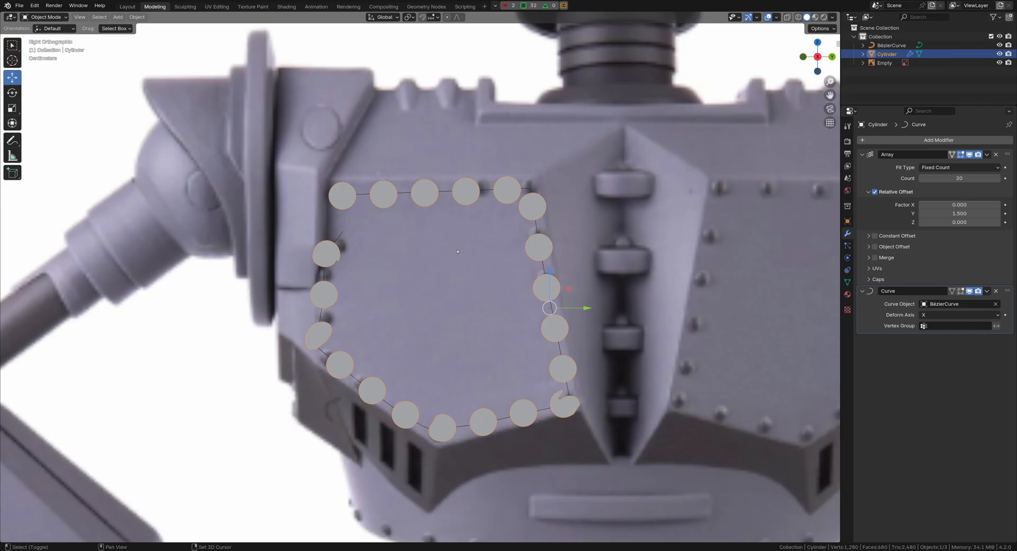
middle_click_drag(457, 252, 466, 299, "shift")
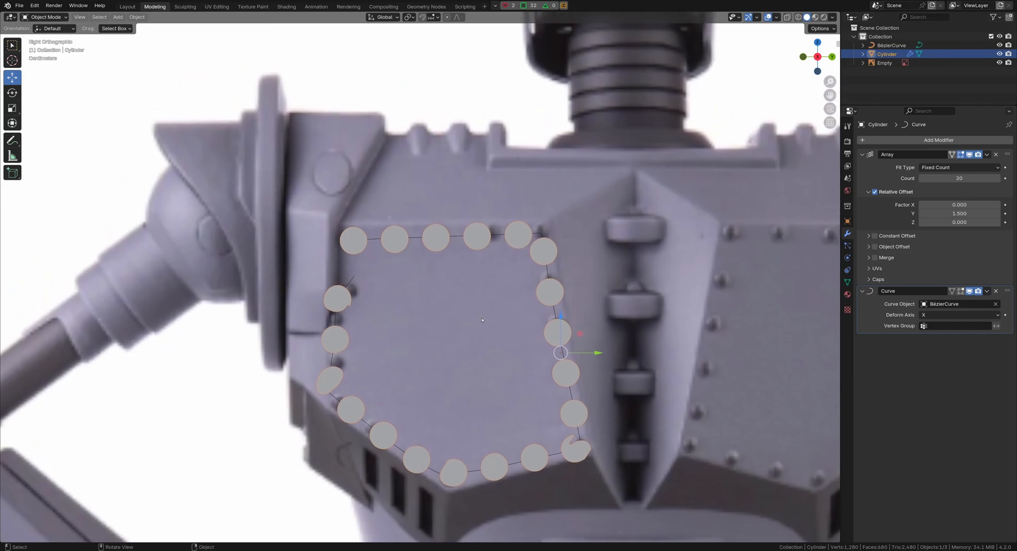